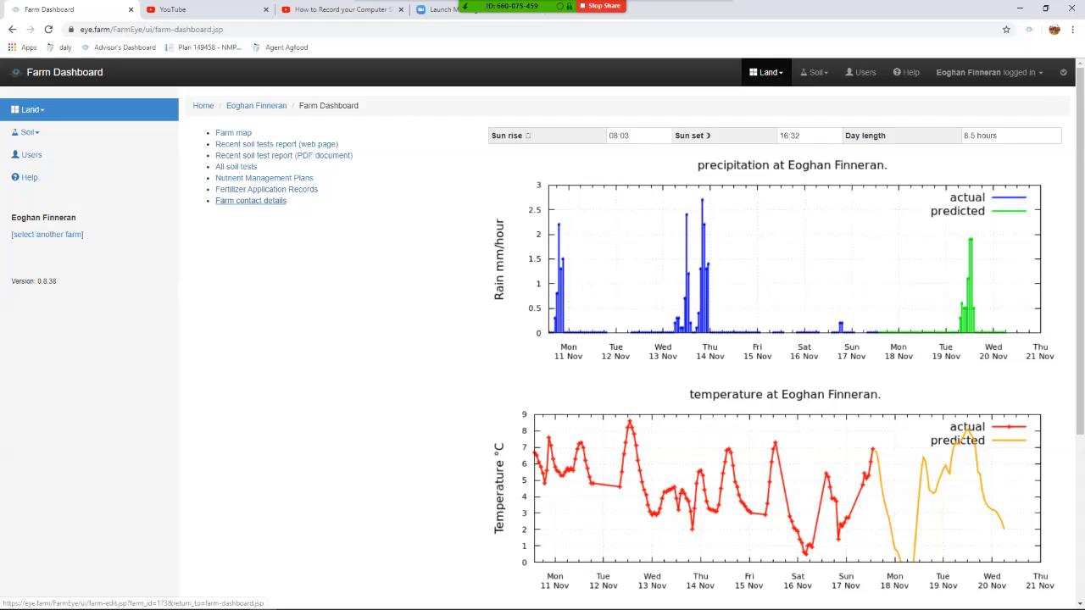
On the farm map, trace the outline of a new field of about 1.54 ha along the hedgerows directly west of field 10.
{"action": "left_click", "coordinate": [233, 133]}
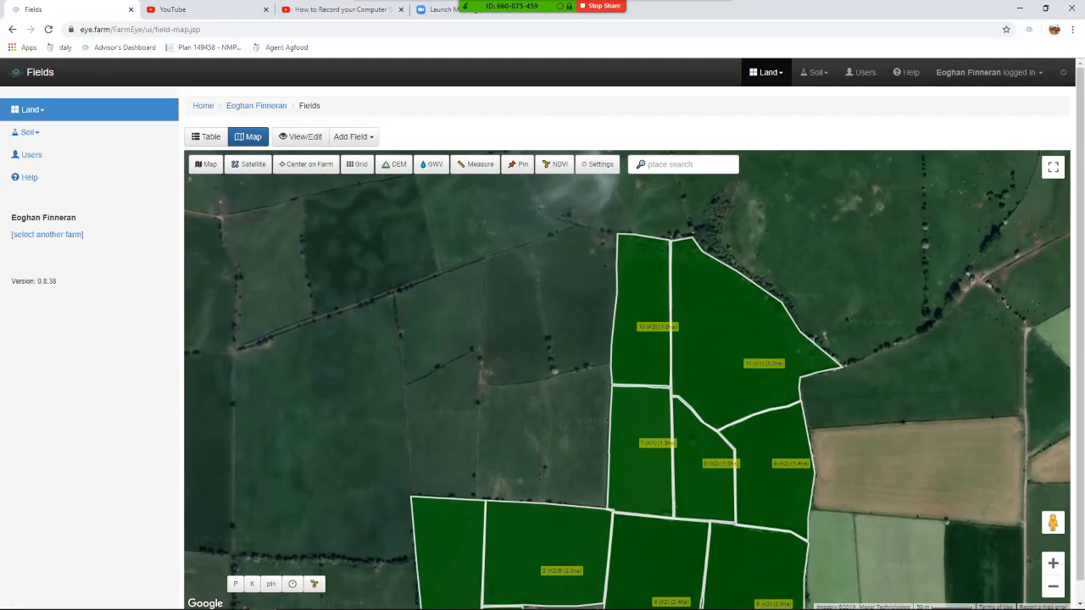
{"action": "scroll", "coordinate": [580, 274], "scroll_direction": "up", "scroll_amount": 1}
{"action": "left_click_drag", "start_coordinate": [580, 273], "coordinate": [580, 320]}
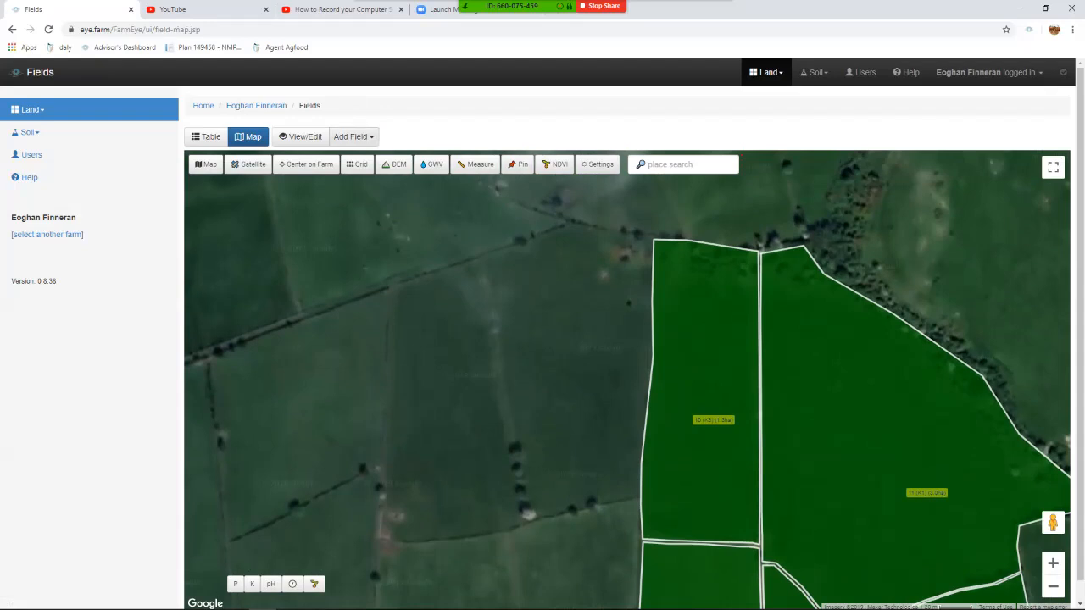
{"action": "left_click", "coordinate": [354, 136]}
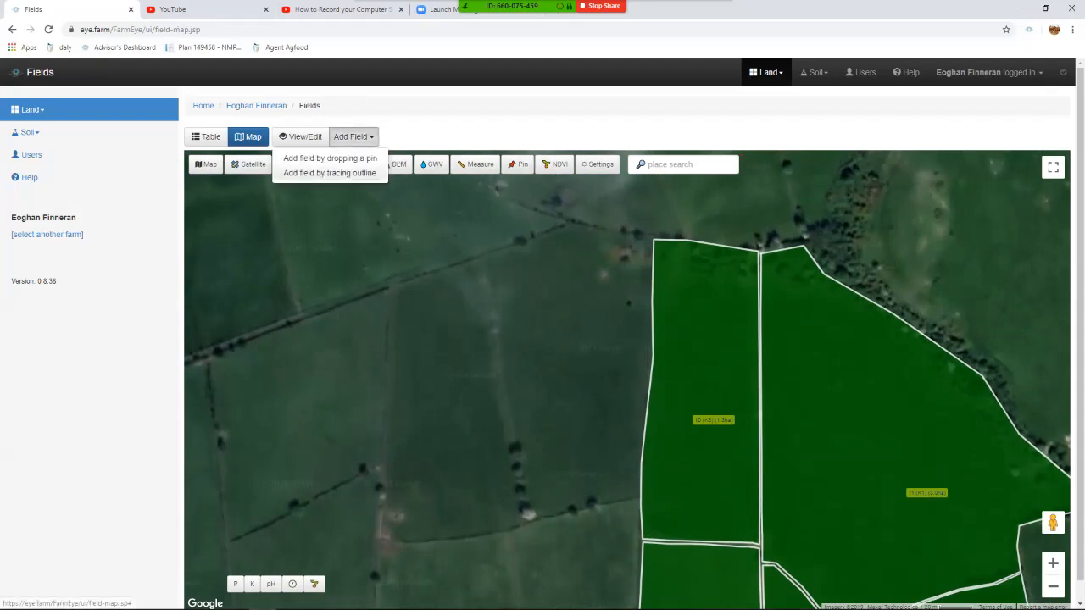
{"action": "left_click", "coordinate": [330, 173]}
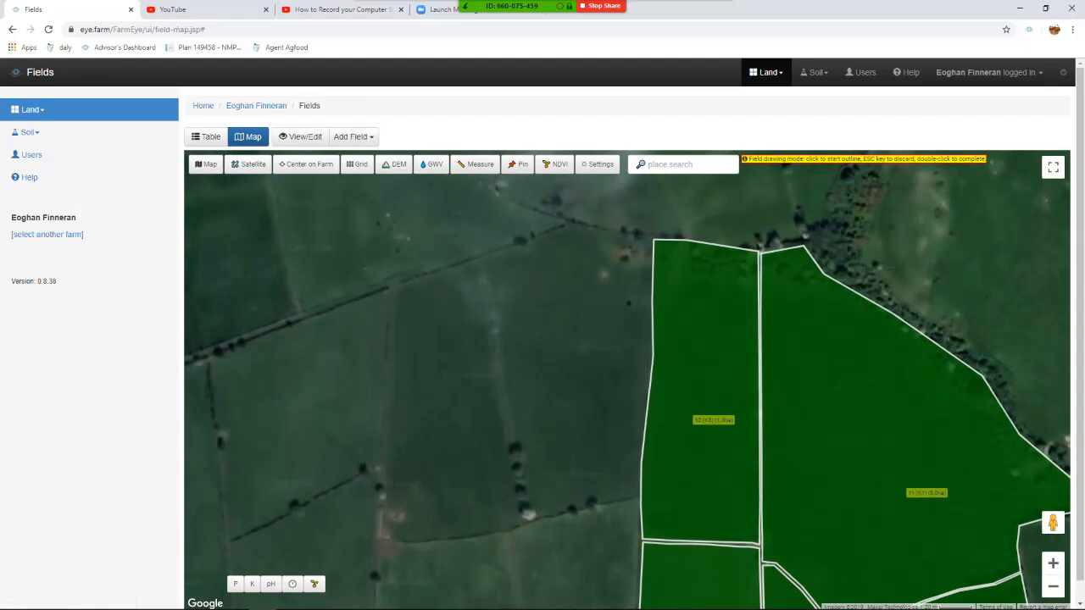
{"action": "left_click", "coordinate": [477, 256]}
{"action": "left_click", "coordinate": [572, 223]}
{"action": "left_click", "coordinate": [623, 232]}
{"action": "left_click", "coordinate": [648, 236]}
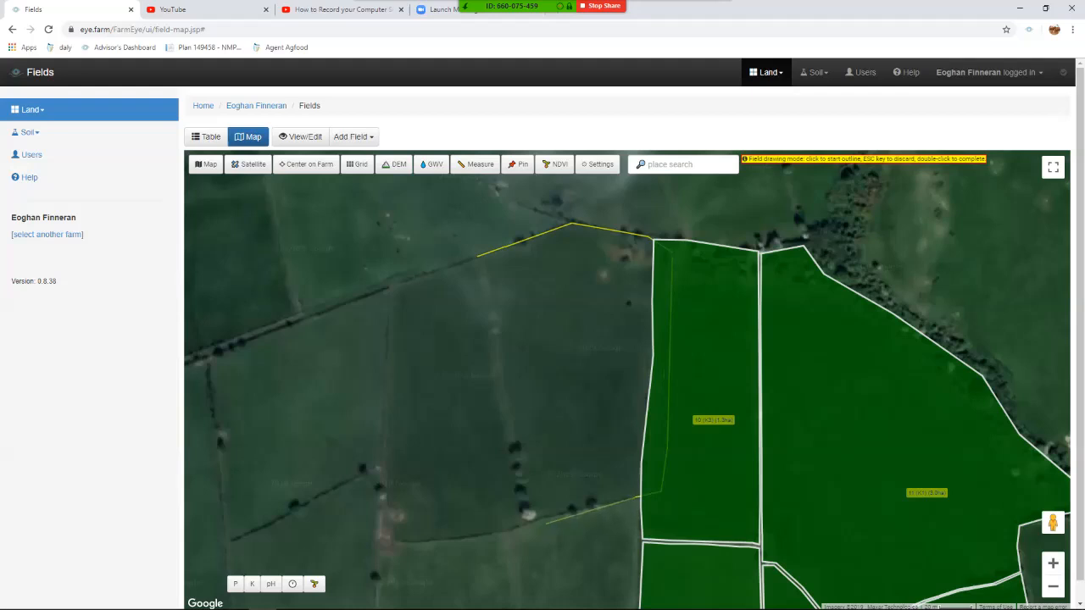
{"action": "left_click", "coordinate": [527, 520]}
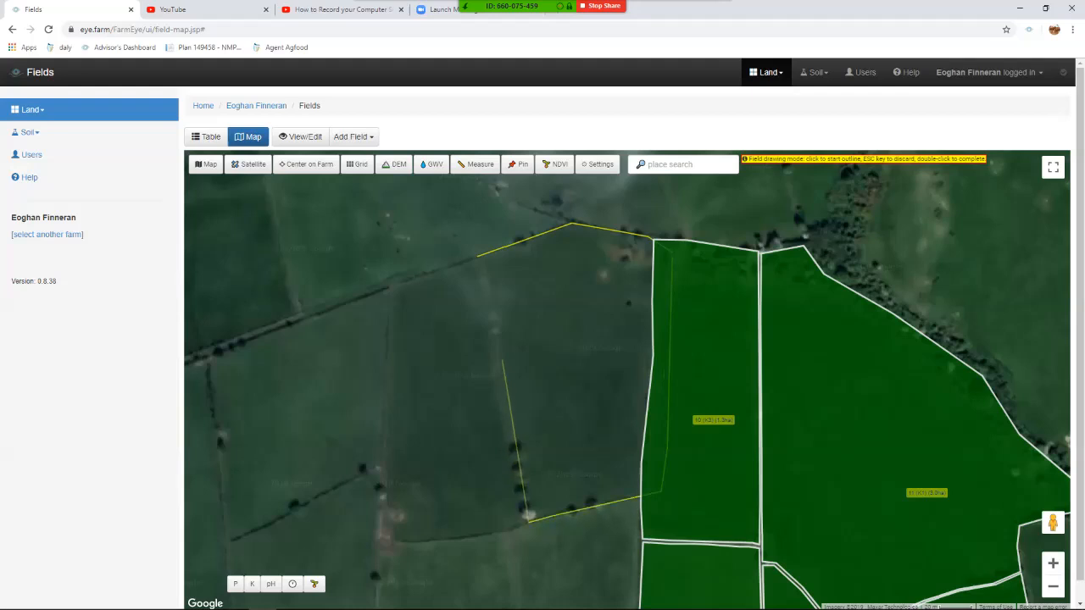
{"action": "left_click", "coordinate": [497, 339]}
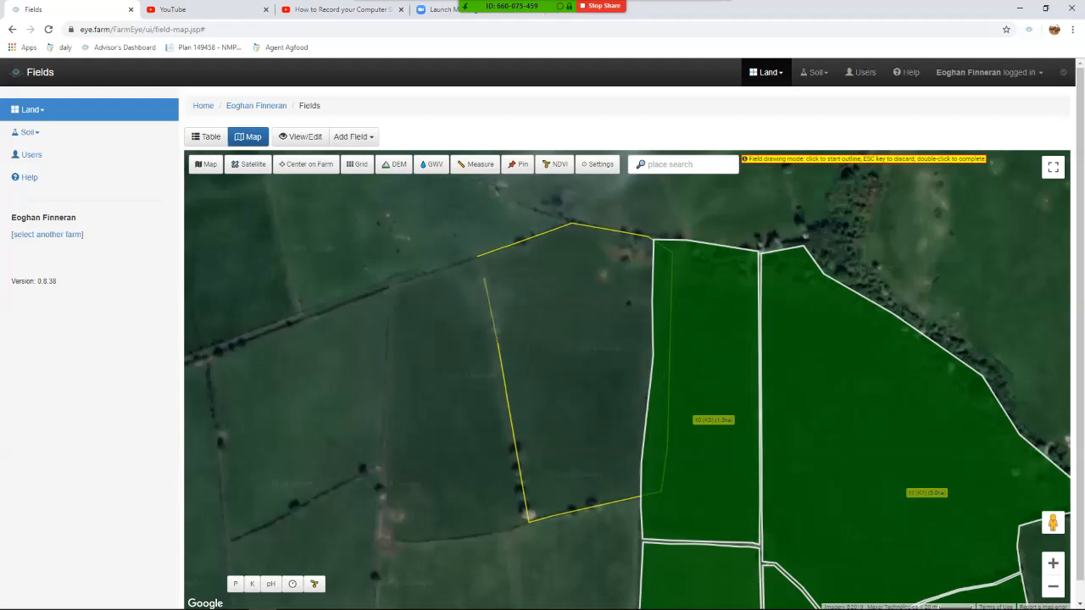
{"action": "double_click", "coordinate": [484, 278]}
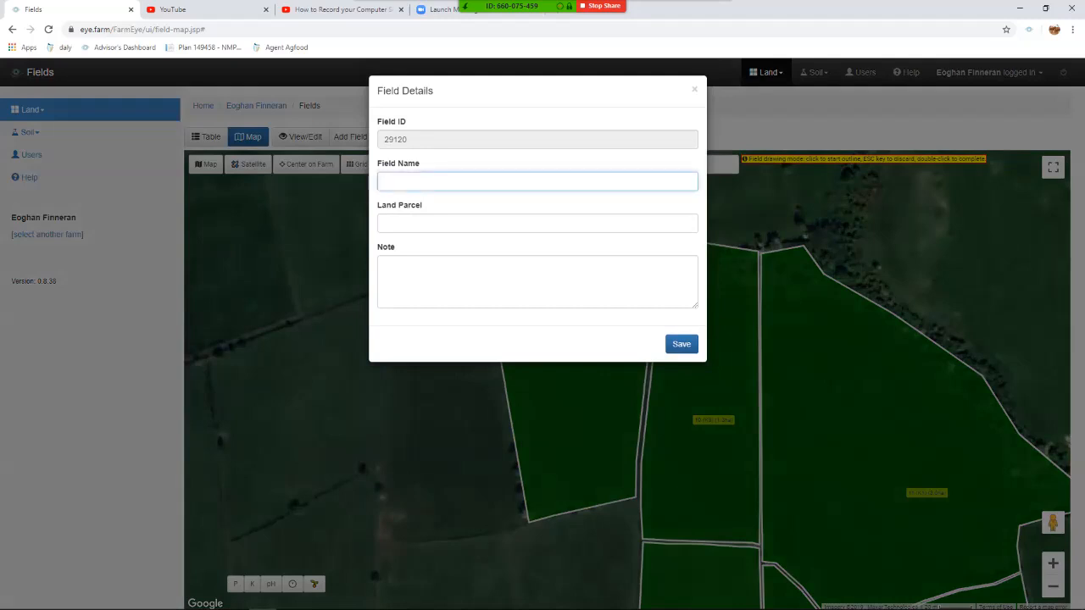
Name the newly traced field X and save its details.
{"action": "type", "text": "F"}
{"action": "type", "text": "X"}
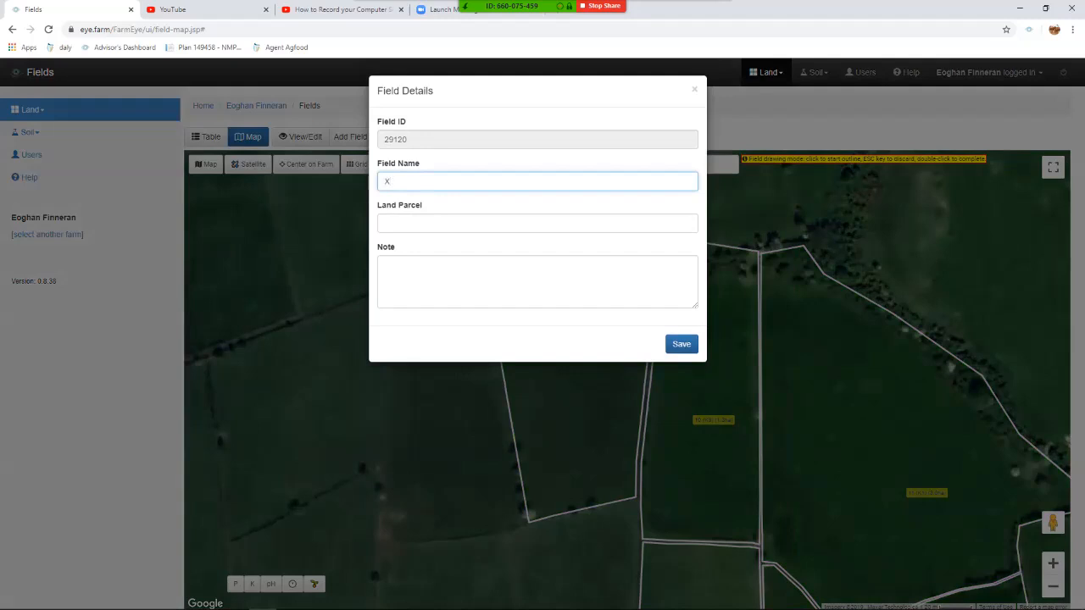
{"action": "left_click", "coordinate": [682, 343]}
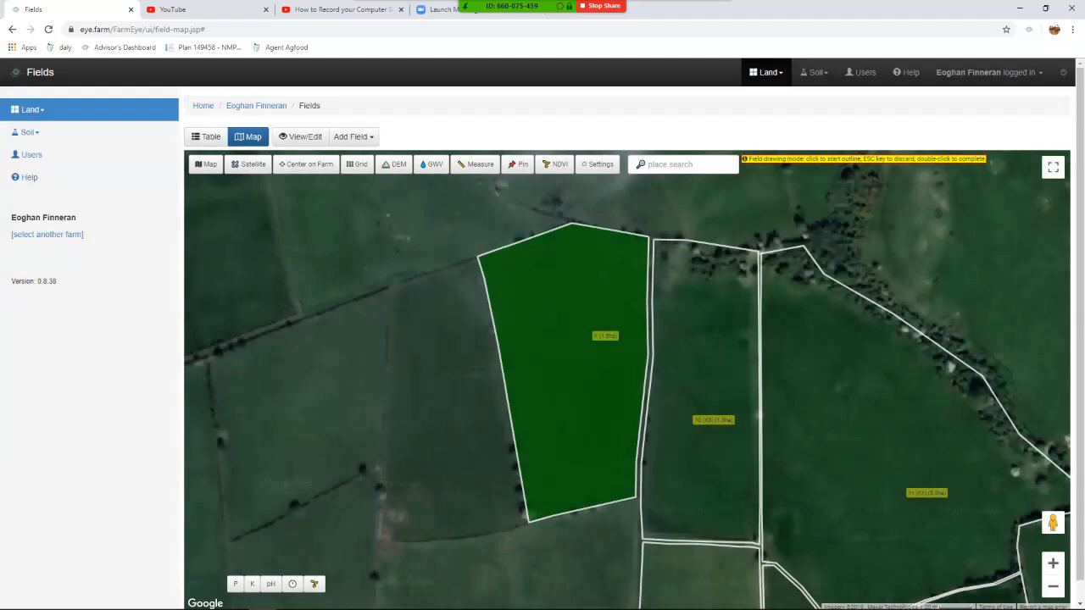
Find field X in the farm's field table and open it for editing.
{"action": "left_click", "coordinate": [206, 137]}
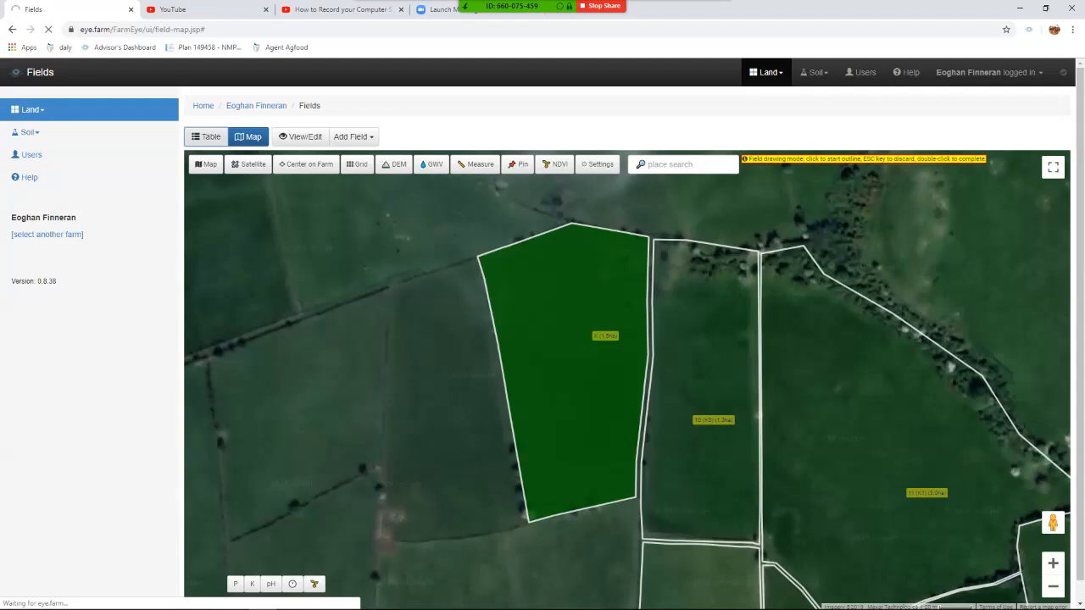
{"action": "scroll", "coordinate": [628, 347], "scroll_direction": "down", "scroll_amount": 5}
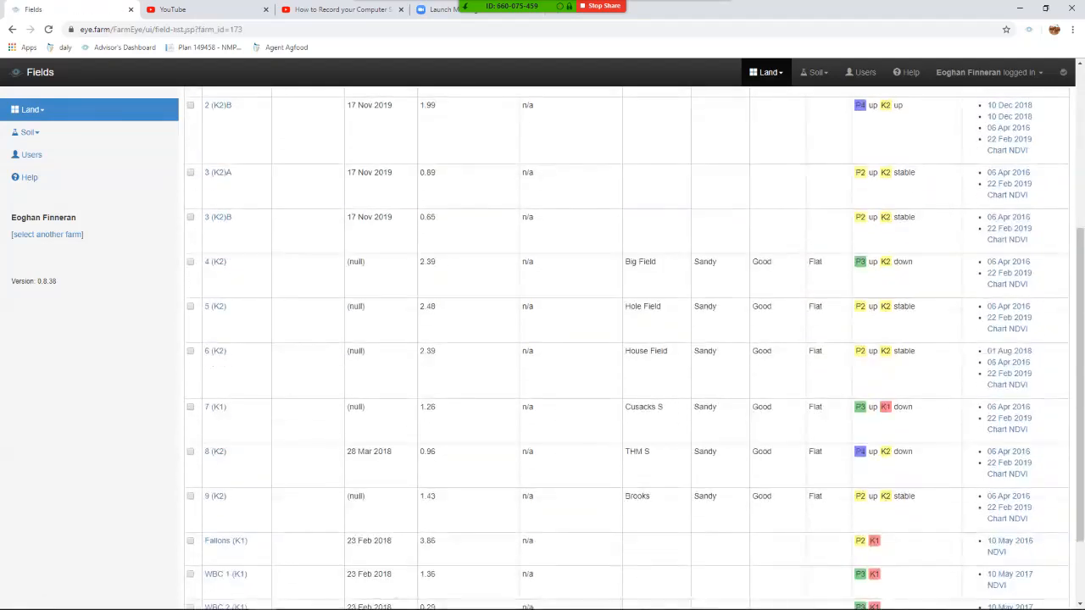
{"action": "scroll", "coordinate": [627, 347], "scroll_direction": "down", "scroll_amount": 2}
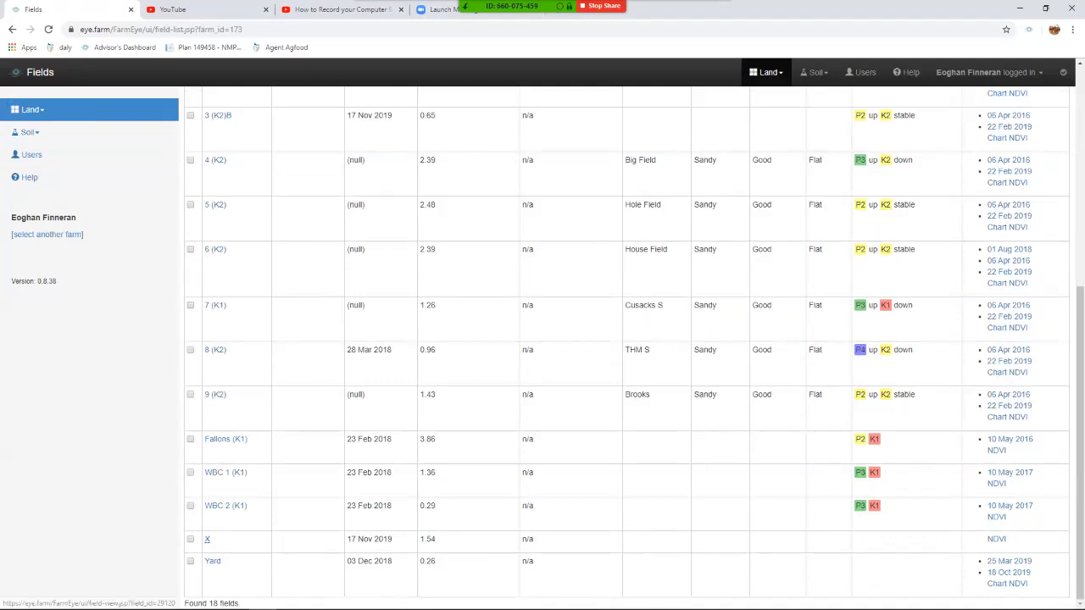
{"action": "left_click", "coordinate": [207, 539]}
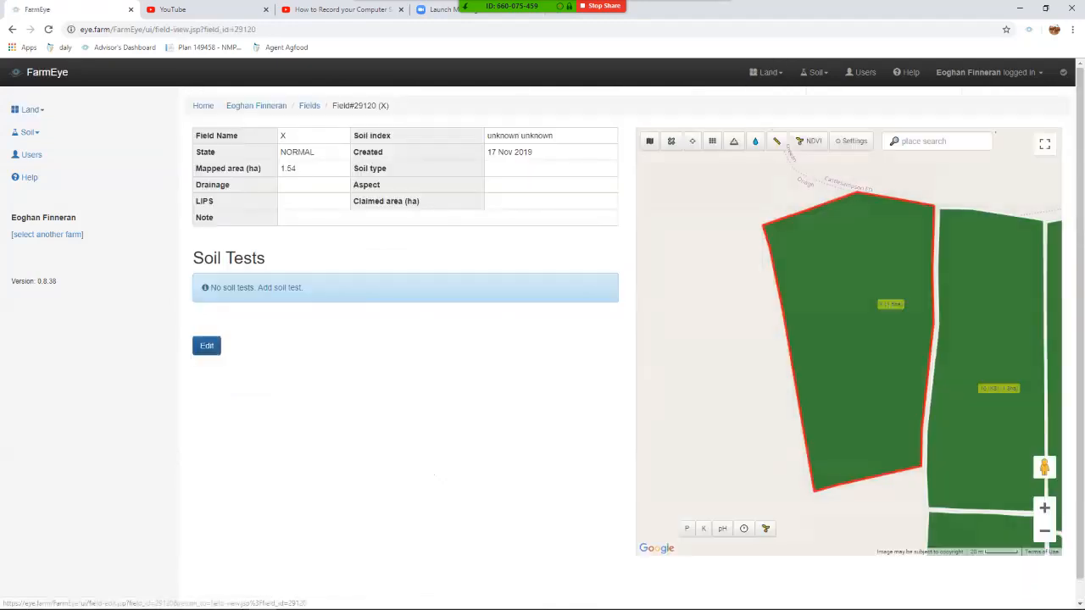
{"action": "left_click", "coordinate": [206, 346]}
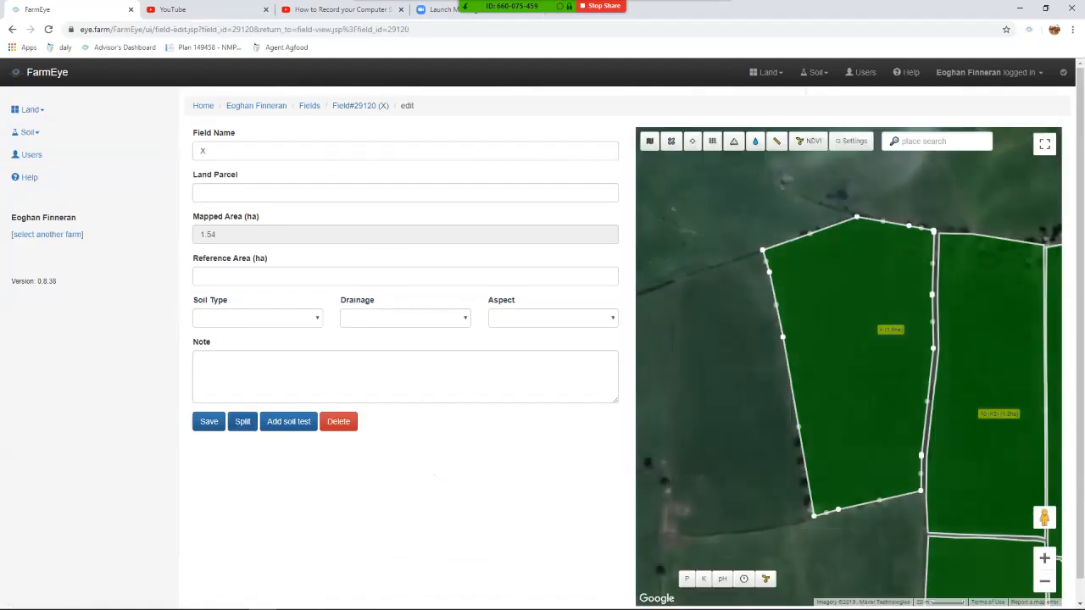
Split field X with a nearly horizontal cut path across its middle, extending past both side boundaries.
{"action": "left_click", "coordinate": [242, 421]}
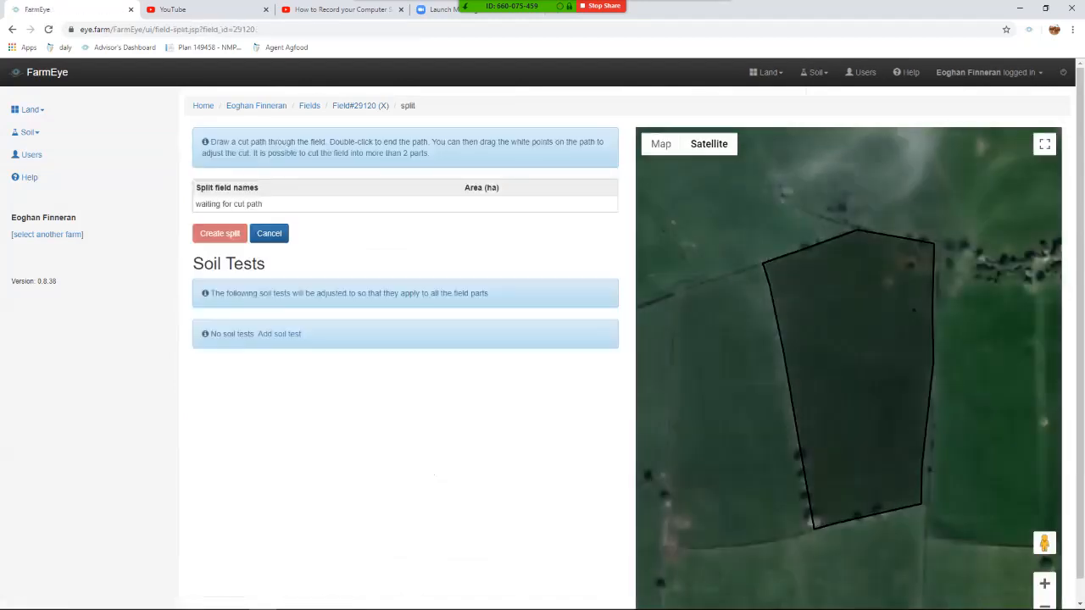
{"action": "left_click", "coordinate": [744, 382]}
{"action": "left_click", "coordinate": [986, 357]}
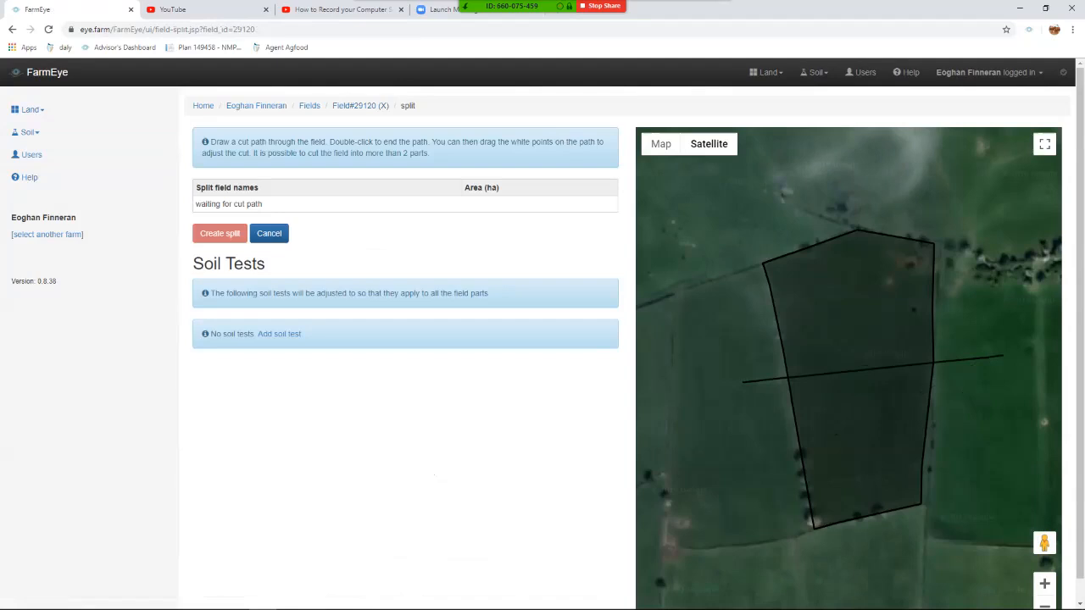
{"action": "double_click", "coordinate": [1002, 356]}
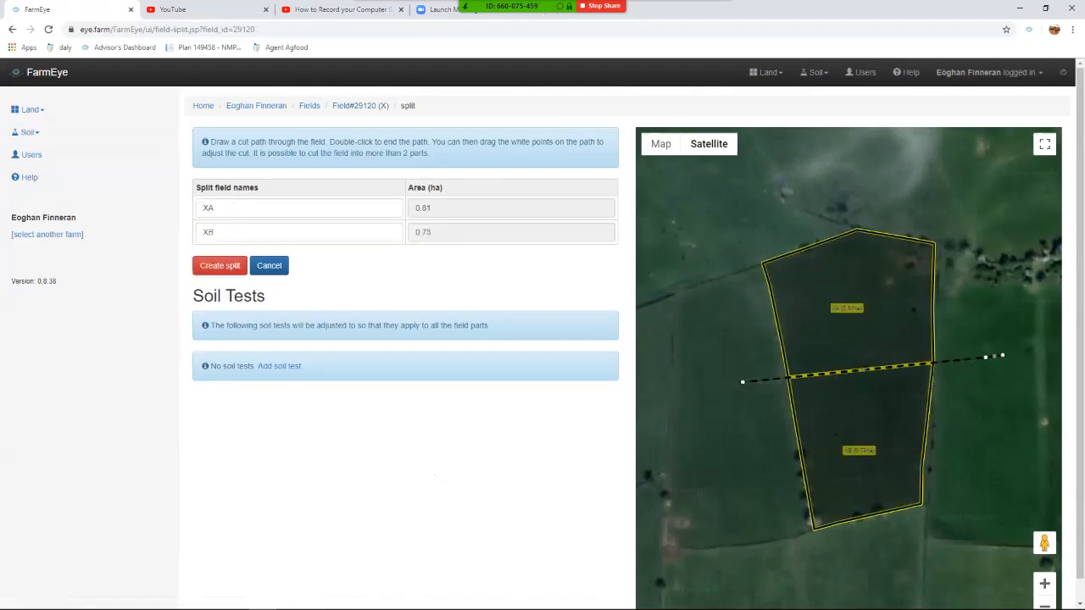
Bend the middle of the cut path northward to give XA about 0.52 ha and XB about 1.01 ha, and create the split.
{"action": "left_click_drag", "start_coordinate": [864, 370], "coordinate": [869, 333]}
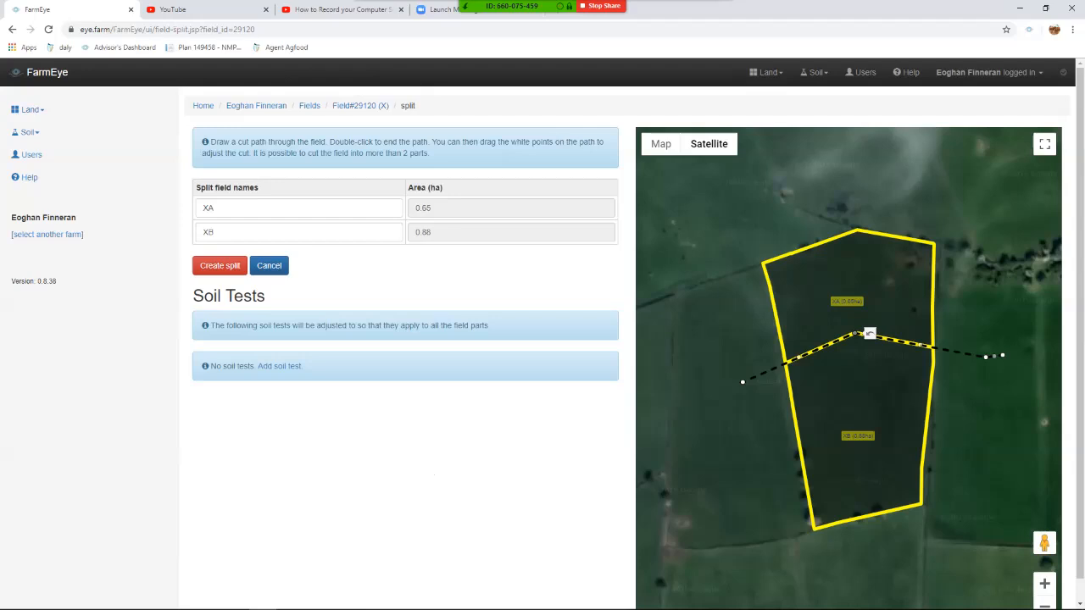
{"action": "left_click_drag", "start_coordinate": [856, 333], "coordinate": [865, 384]}
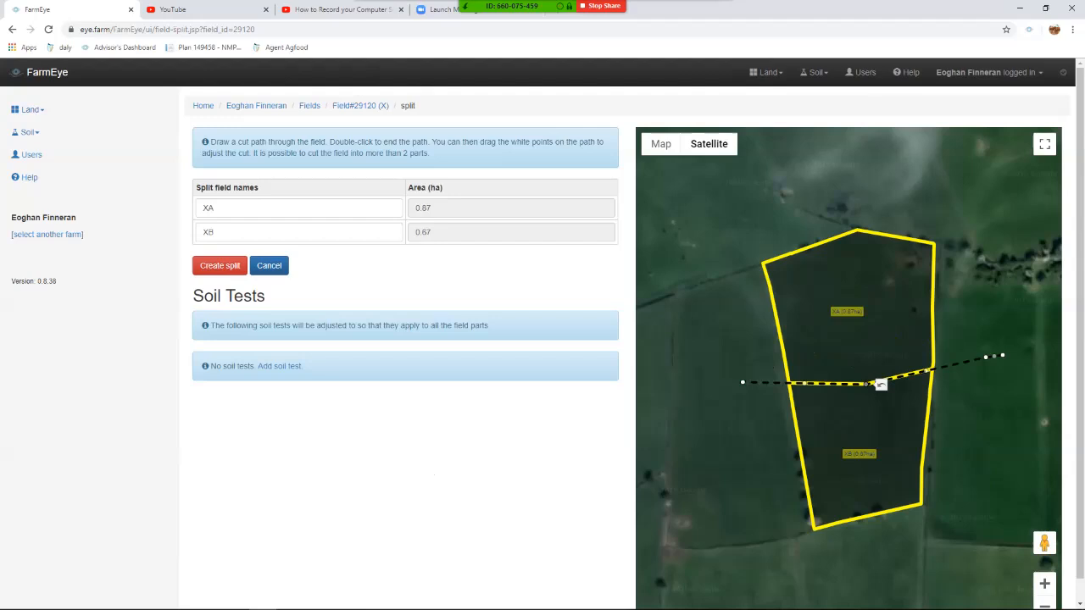
{"action": "left_click_drag", "start_coordinate": [873, 383], "coordinate": [850, 300]}
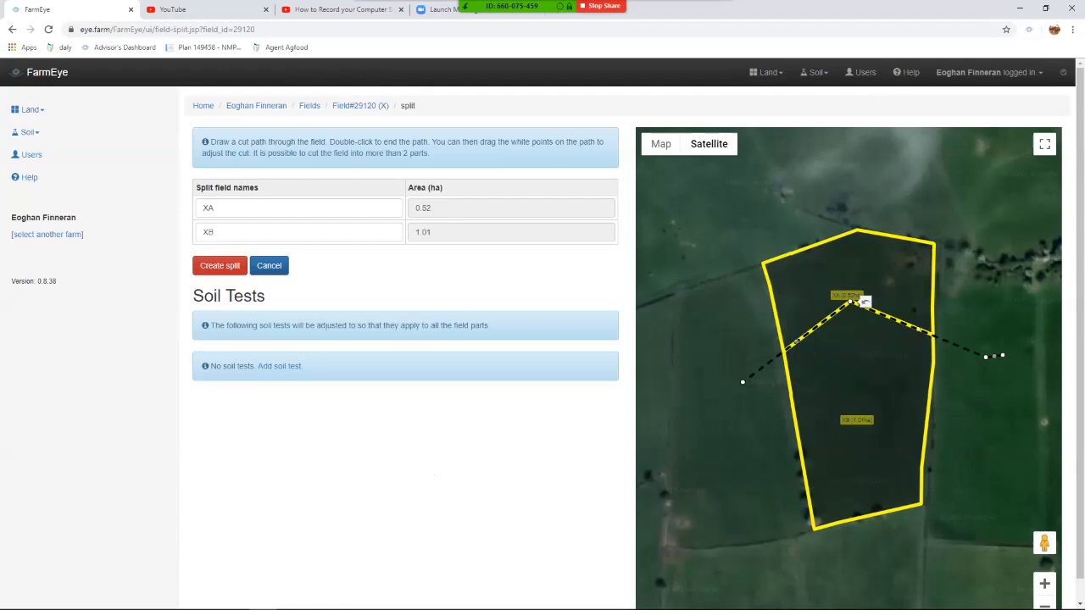
{"action": "left_click", "coordinate": [219, 265]}
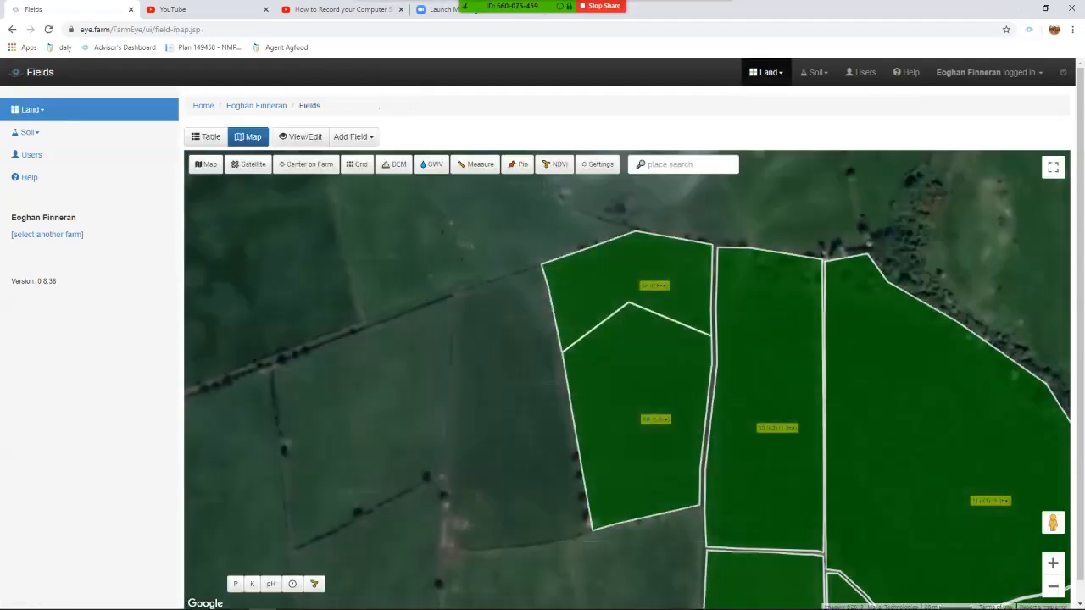
Trace the outline of another new field along the hedgerows directly west of fields XA and XB.
{"action": "left_click", "coordinate": [353, 137]}
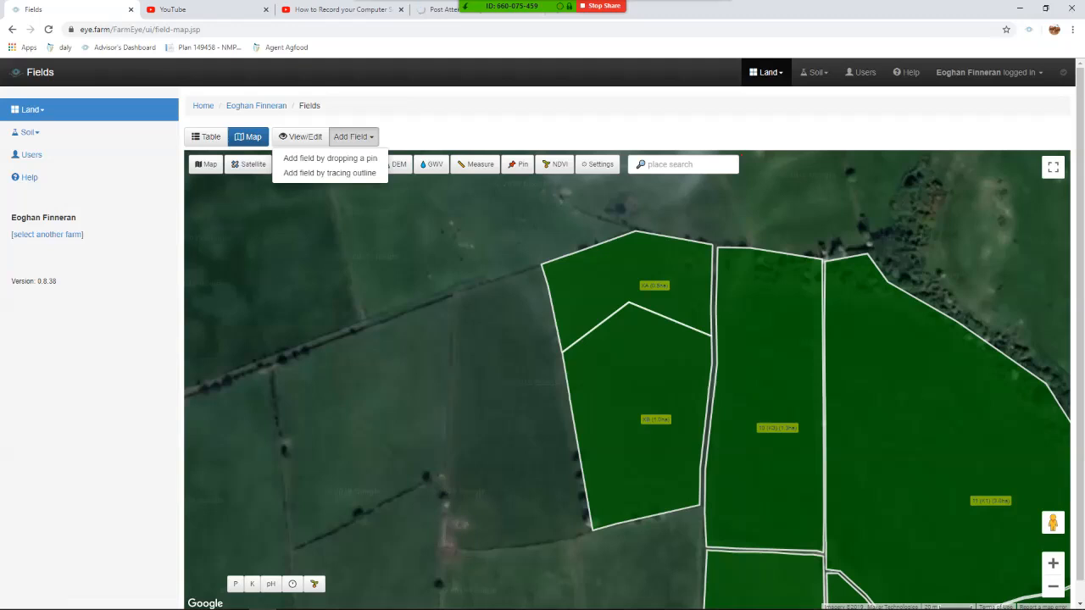
{"action": "left_click", "coordinate": [330, 173]}
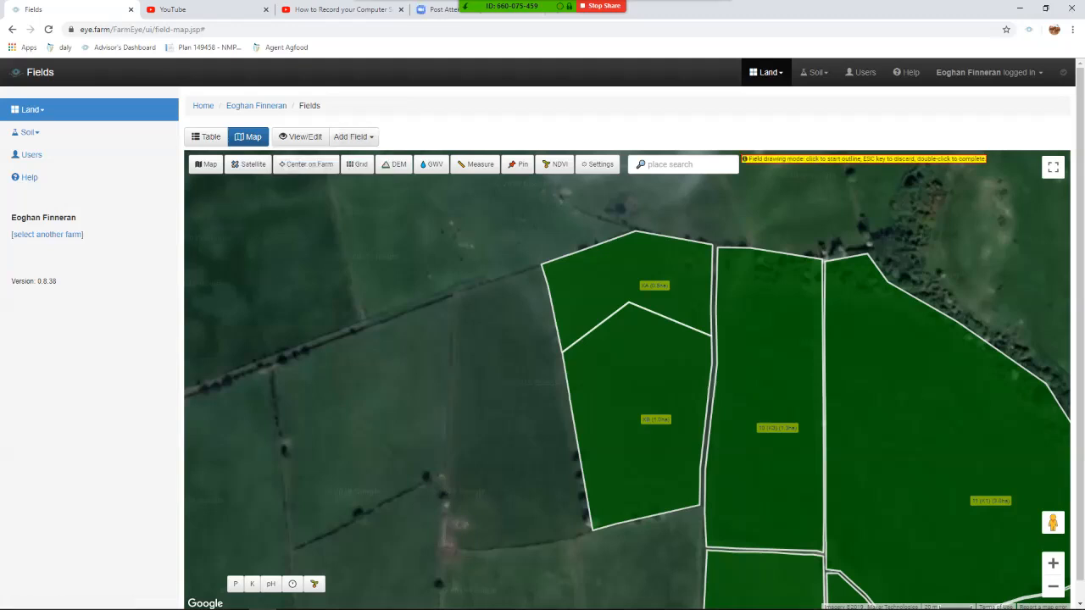
{"action": "left_click", "coordinate": [441, 546]}
{"action": "left_click", "coordinate": [490, 551]}
{"action": "left_click", "coordinate": [592, 530]}
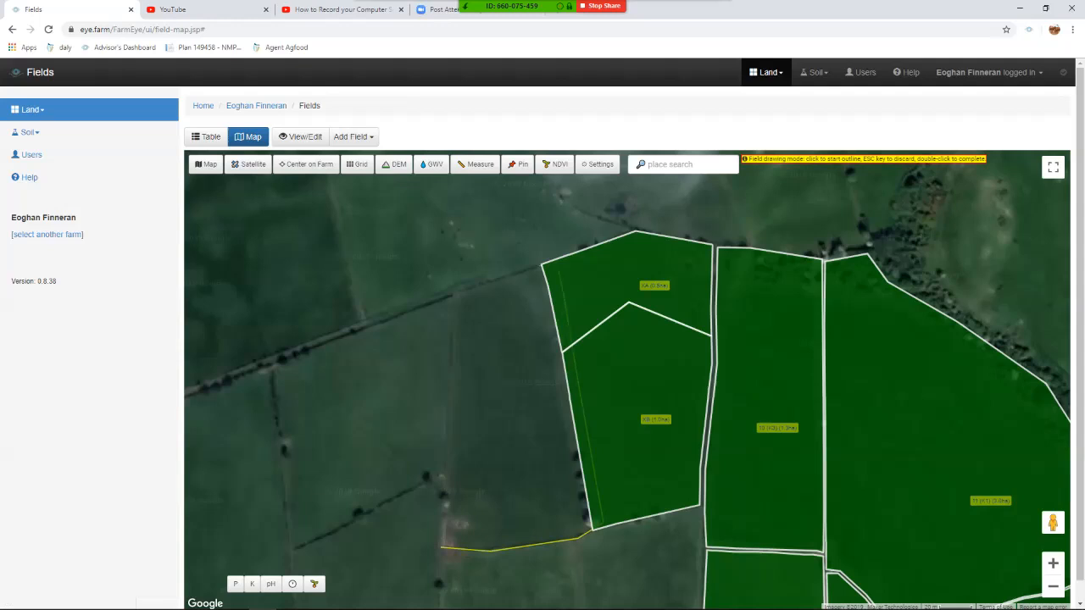
{"action": "left_click", "coordinate": [542, 265]}
{"action": "left_click", "coordinate": [450, 295]}
{"action": "left_click", "coordinate": [446, 510]}
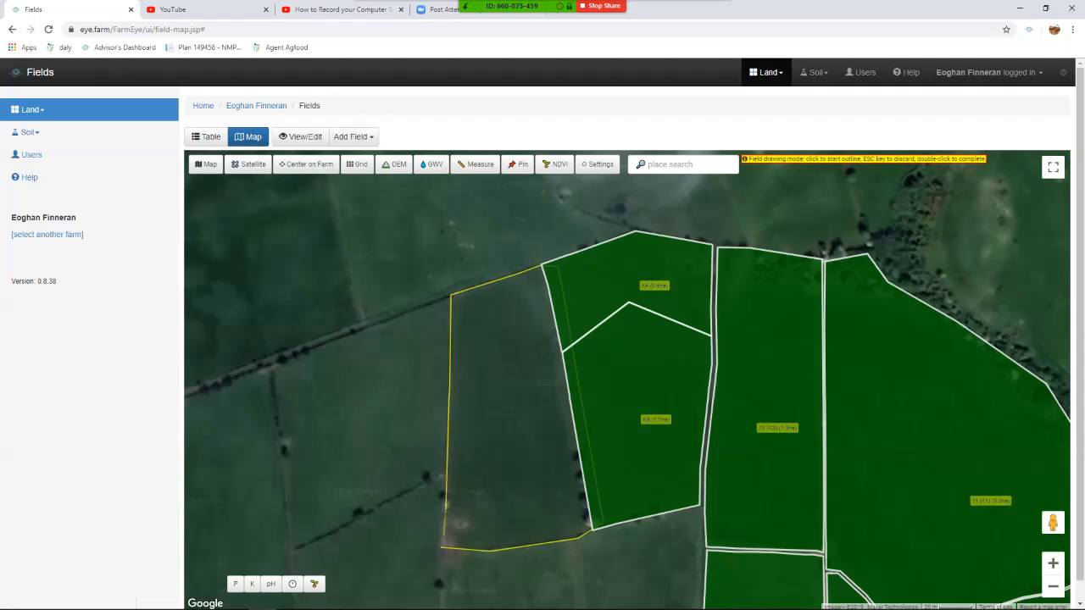
{"action": "double_click", "coordinate": [444, 538]}
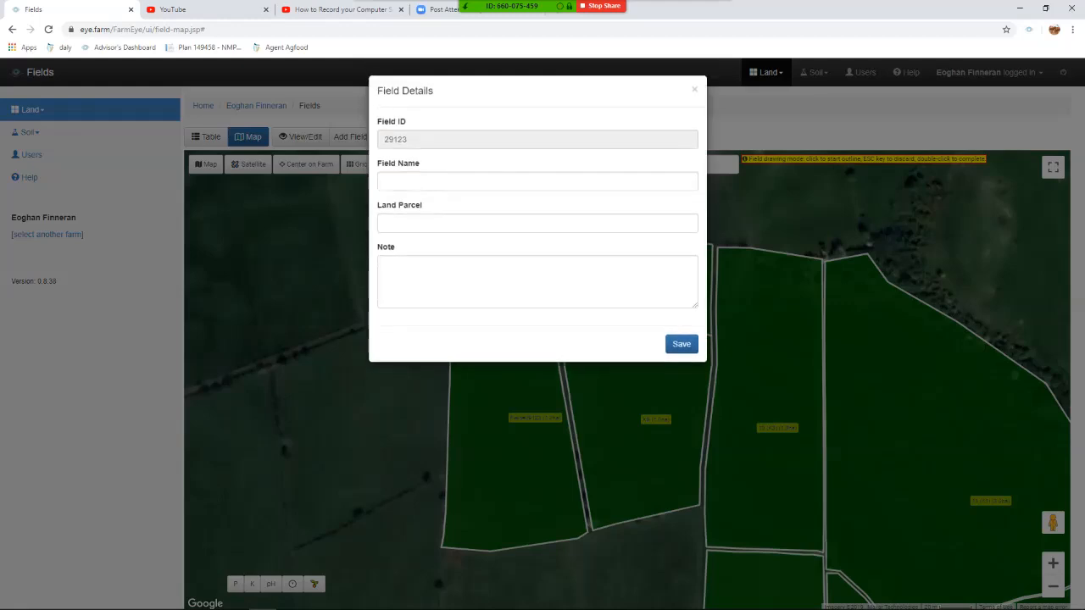
Name the new field west of XA and XB as Y and save its details.
{"action": "left_click", "coordinate": [509, 182]}
{"action": "type", "text": "Y"}
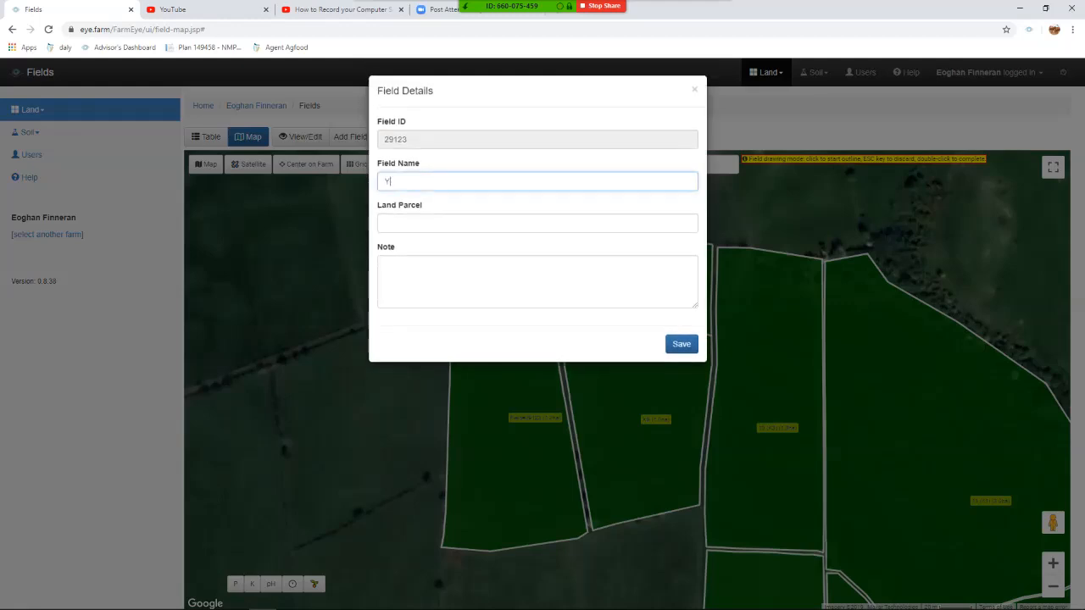
{"action": "left_click", "coordinate": [681, 344]}
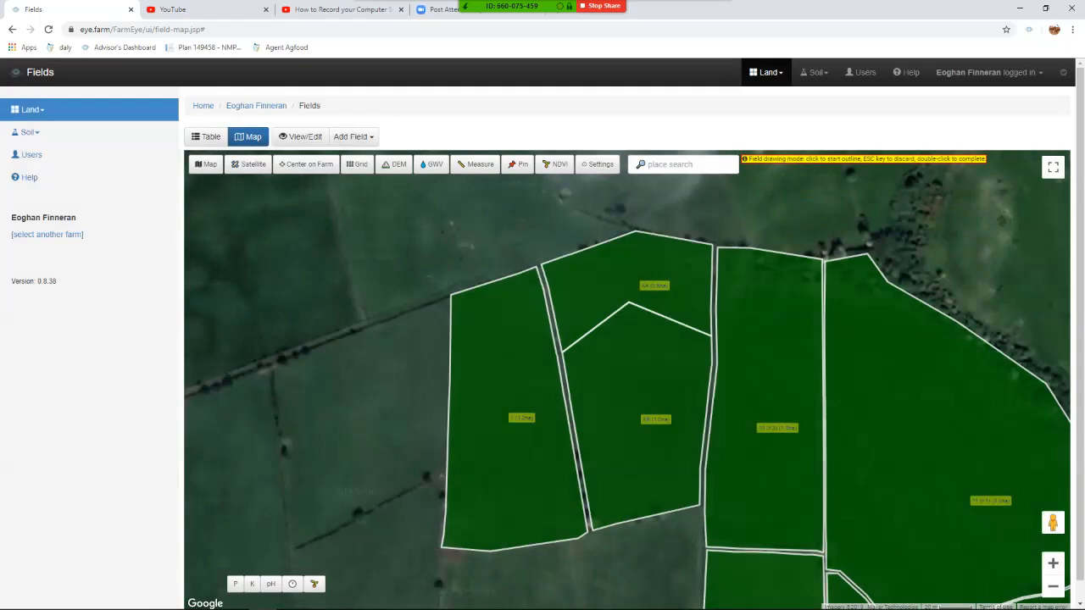
Examine the whole farm's fields coloured by P index, K index and pH, finishing on the P index view.
{"action": "scroll", "coordinate": [405, 370], "scroll_direction": "down", "scroll_amount": 1}
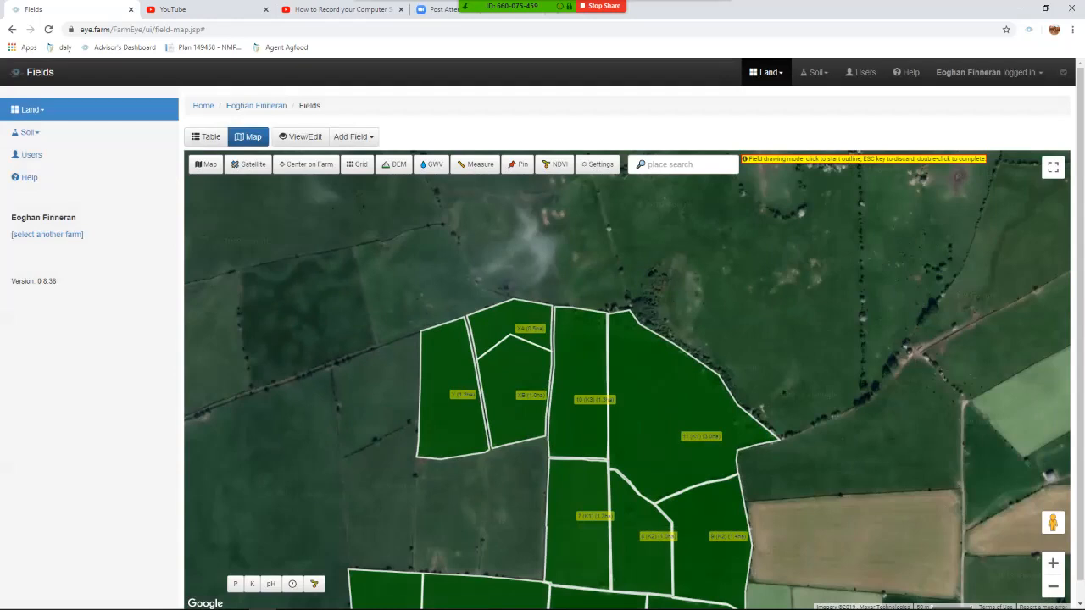
{"action": "left_click", "coordinate": [235, 584]}
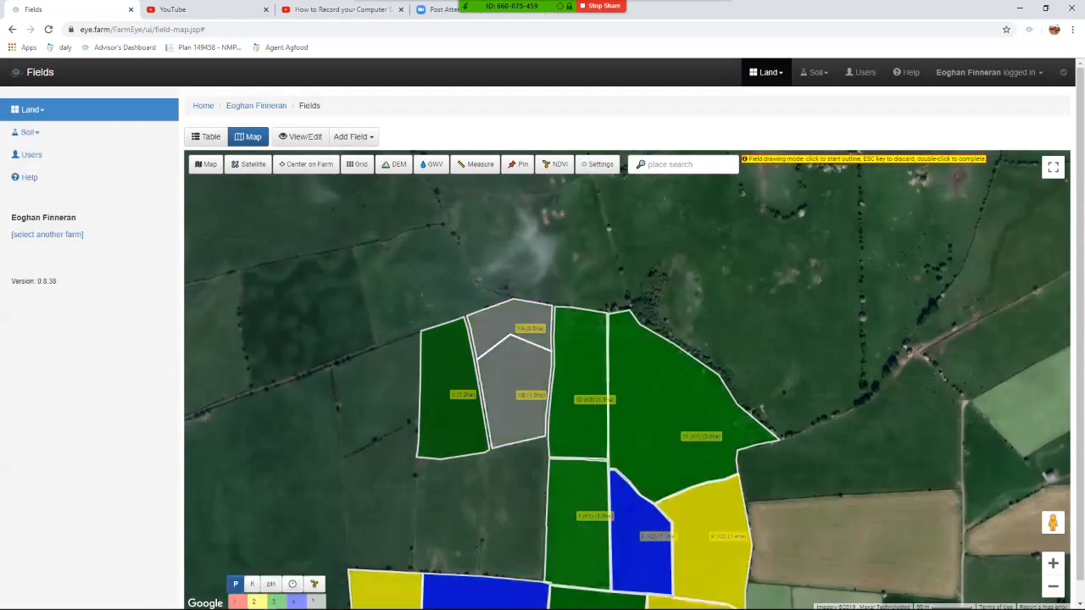
{"action": "left_click", "coordinate": [251, 584]}
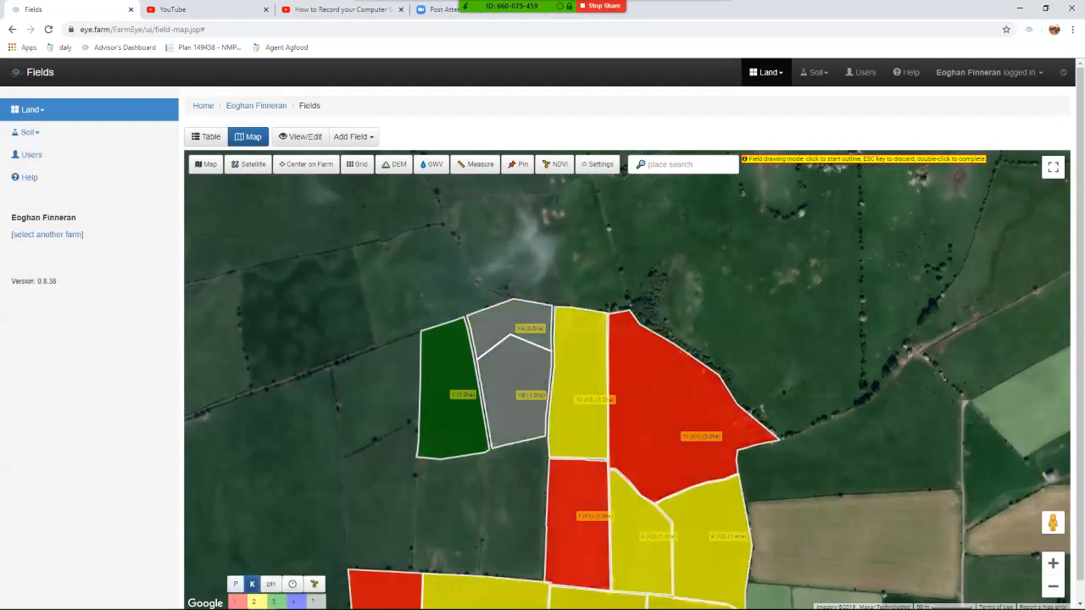
{"action": "left_click", "coordinate": [270, 584]}
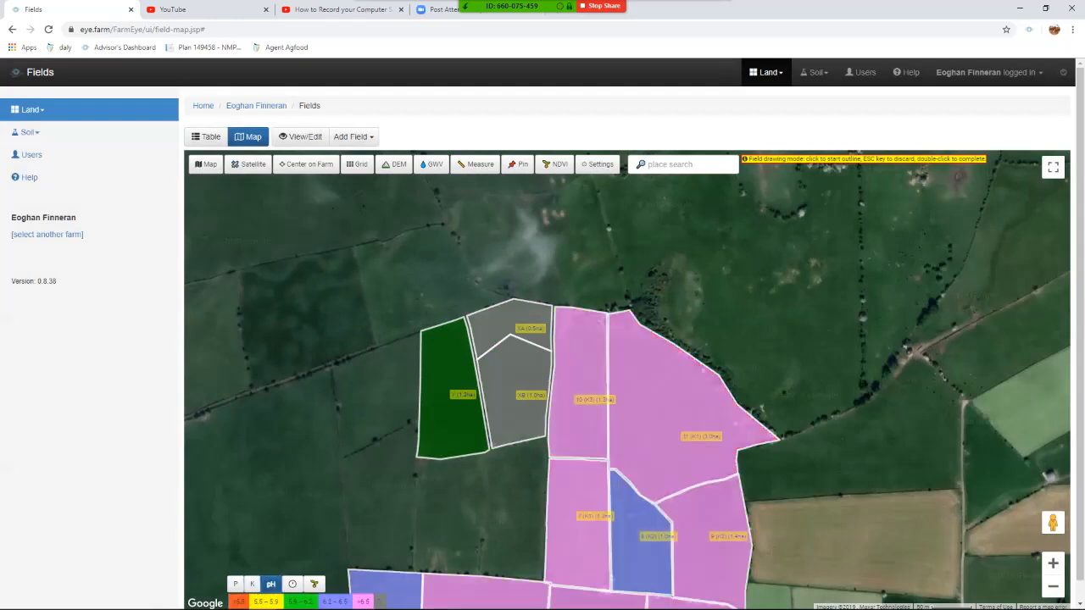
{"action": "scroll", "coordinate": [470, 188], "scroll_direction": "down", "scroll_amount": 2}
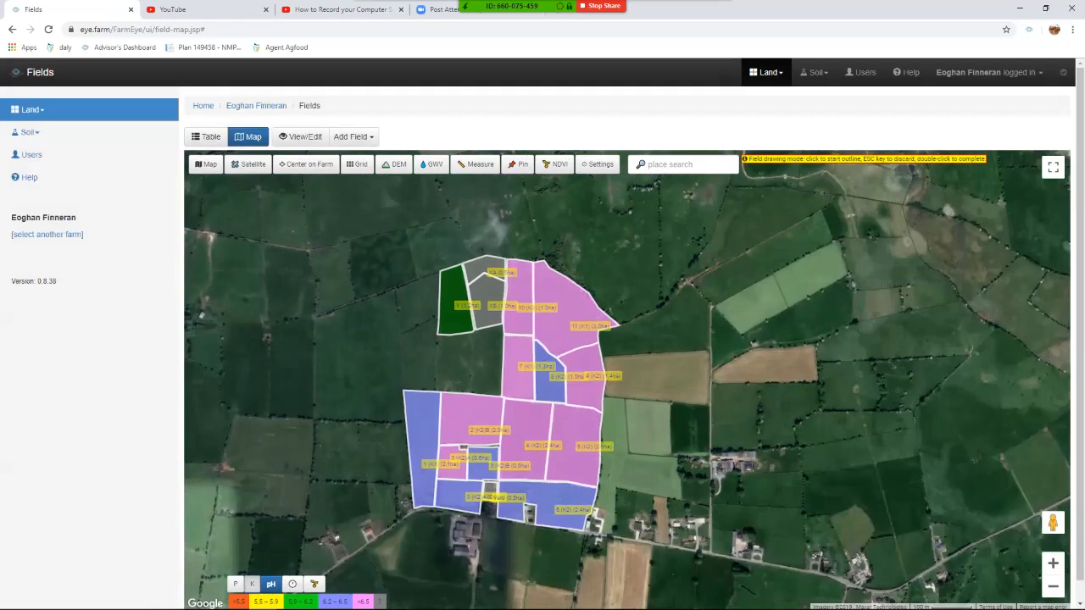
{"action": "left_click", "coordinate": [252, 584]}
{"action": "left_click", "coordinate": [235, 584]}
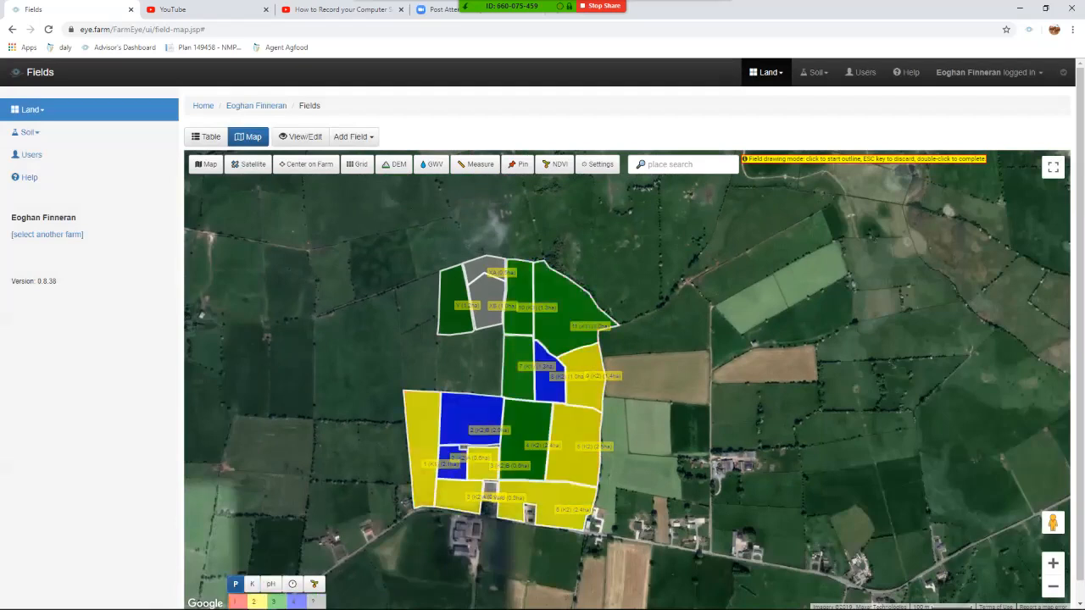
Trace the outline of a new field south of Y and XB, bounded by field 7 to the east and fields 1 and 2 to the south.
{"action": "scroll", "coordinate": [430, 355], "scroll_direction": "up", "scroll_amount": 1}
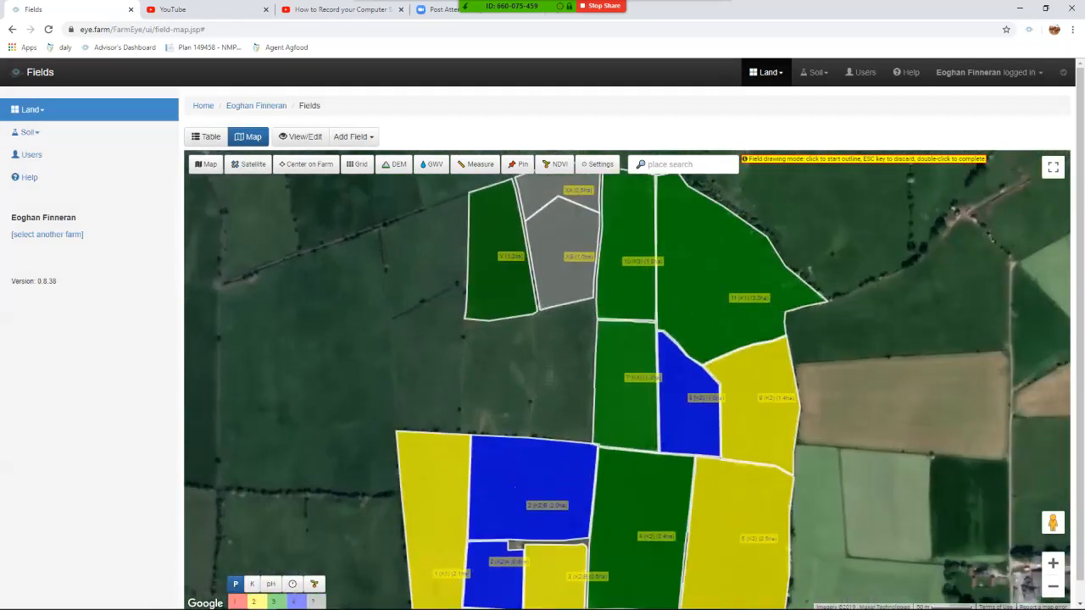
{"action": "left_click_drag", "start_coordinate": [515, 487], "coordinate": [520, 554]}
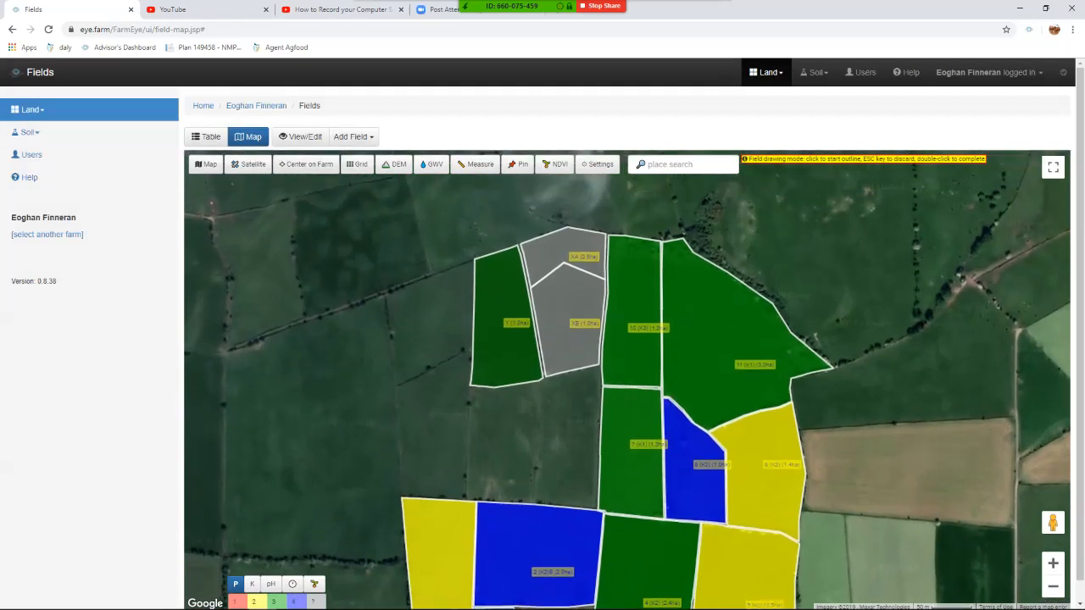
{"action": "left_click", "coordinate": [353, 136]}
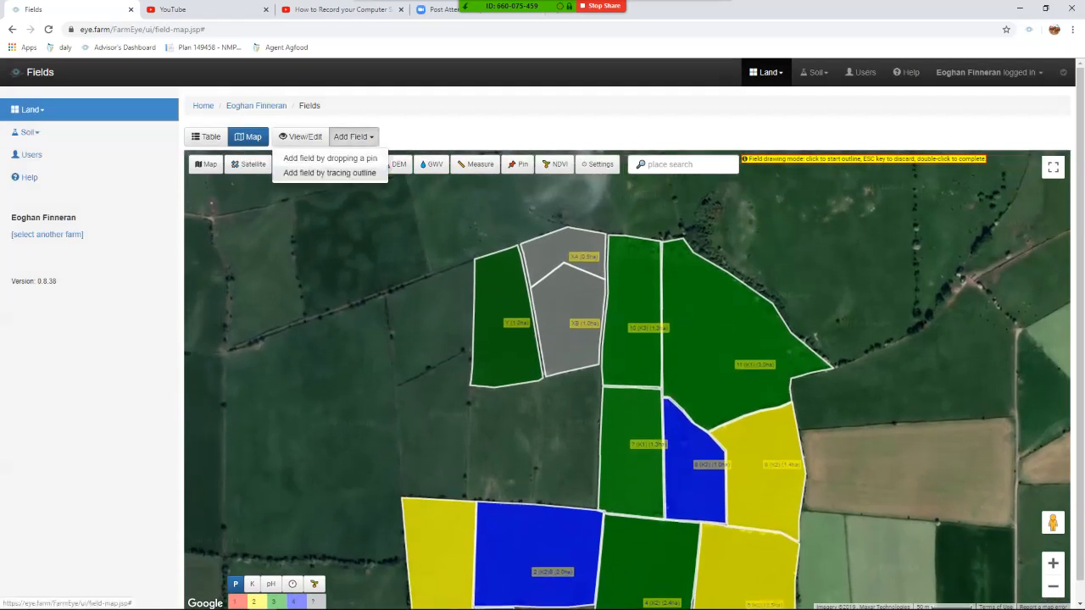
{"action": "left_click", "coordinate": [329, 173]}
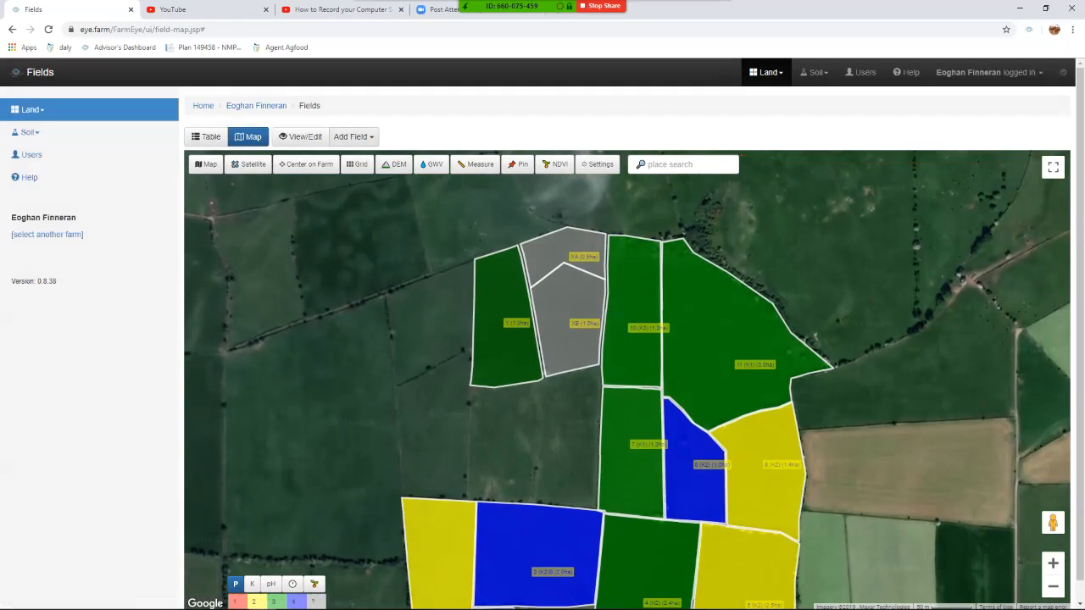
{"action": "left_click", "coordinate": [354, 137]}
{"action": "left_click", "coordinate": [339, 153]}
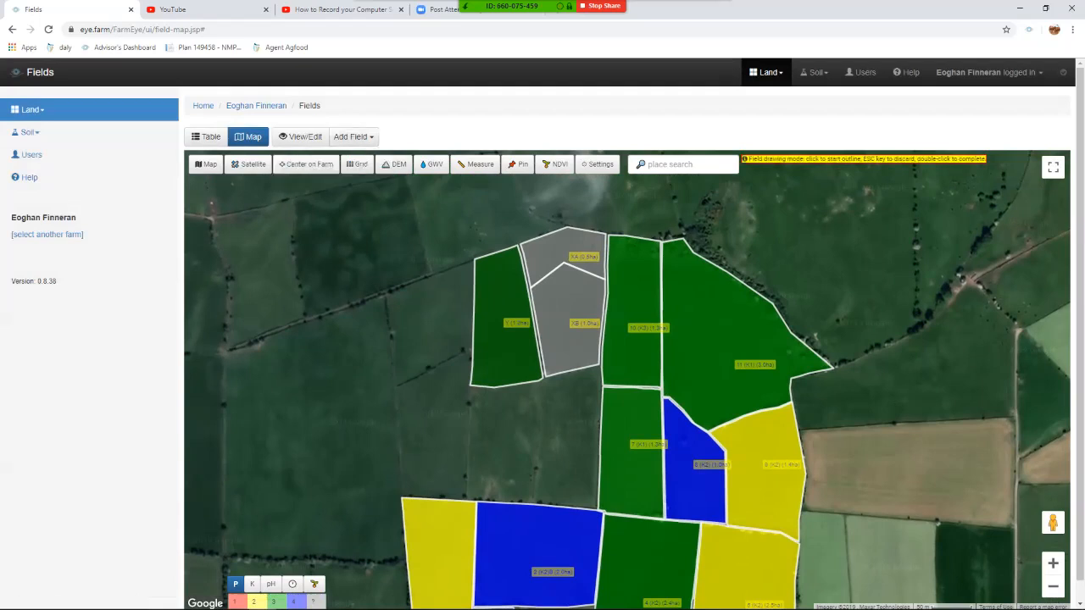
{"action": "left_click", "coordinate": [396, 385]}
{"action": "left_click", "coordinate": [403, 498]}
{"action": "left_click", "coordinate": [601, 511]}
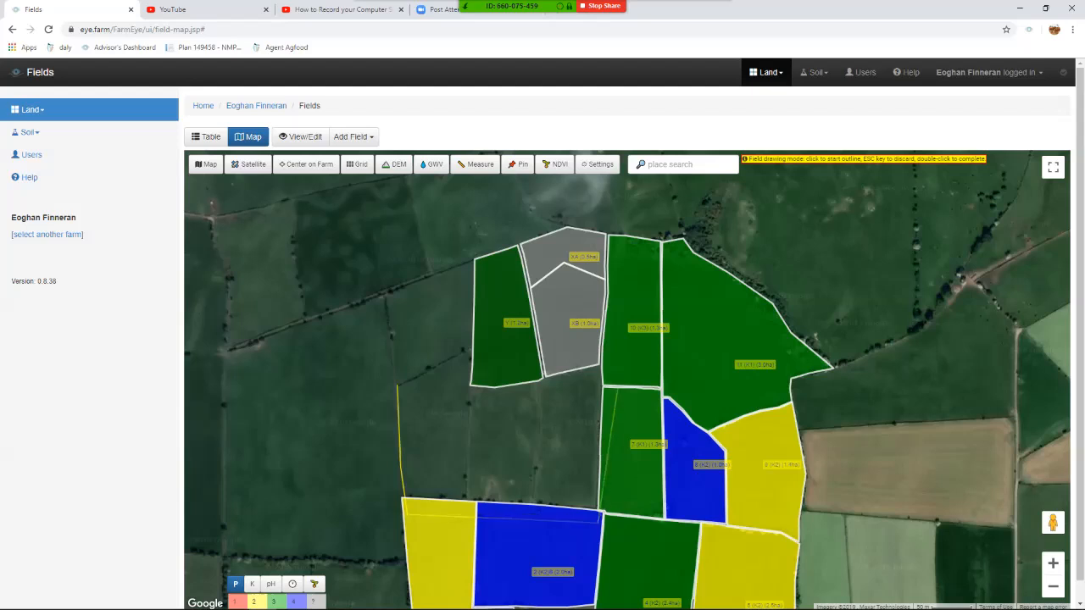
{"action": "left_click", "coordinate": [574, 346]}
{"action": "left_click", "coordinate": [465, 349]}
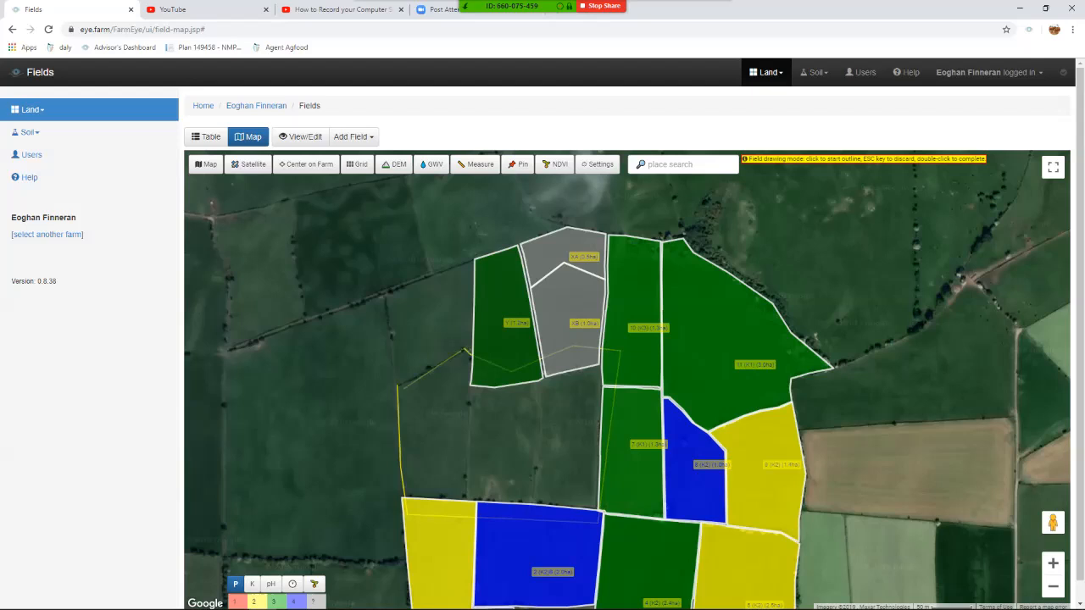
{"action": "double_click", "coordinate": [410, 381]}
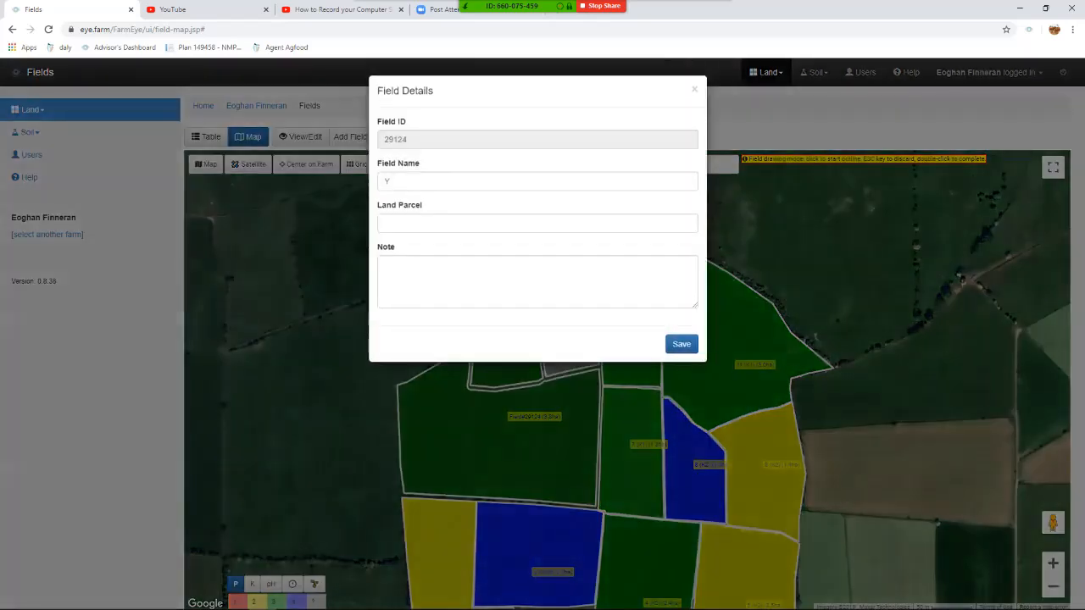
Name the new field south of Y and XB as Z and save its details.
{"action": "type", "text": "Z"}
{"action": "left_click", "coordinate": [682, 344]}
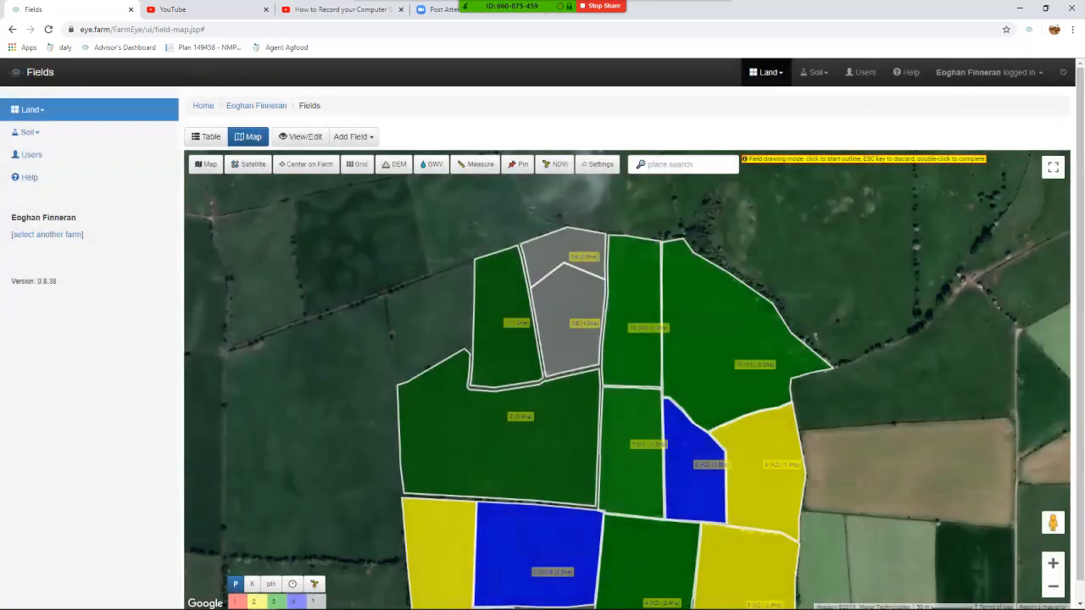
Trace the outline of another new field along the hedgerows west of field Y and north of field Z.
{"action": "left_click", "coordinate": [394, 367]}
{"action": "left_click", "coordinate": [385, 295]}
{"action": "left_click", "coordinate": [473, 261]}
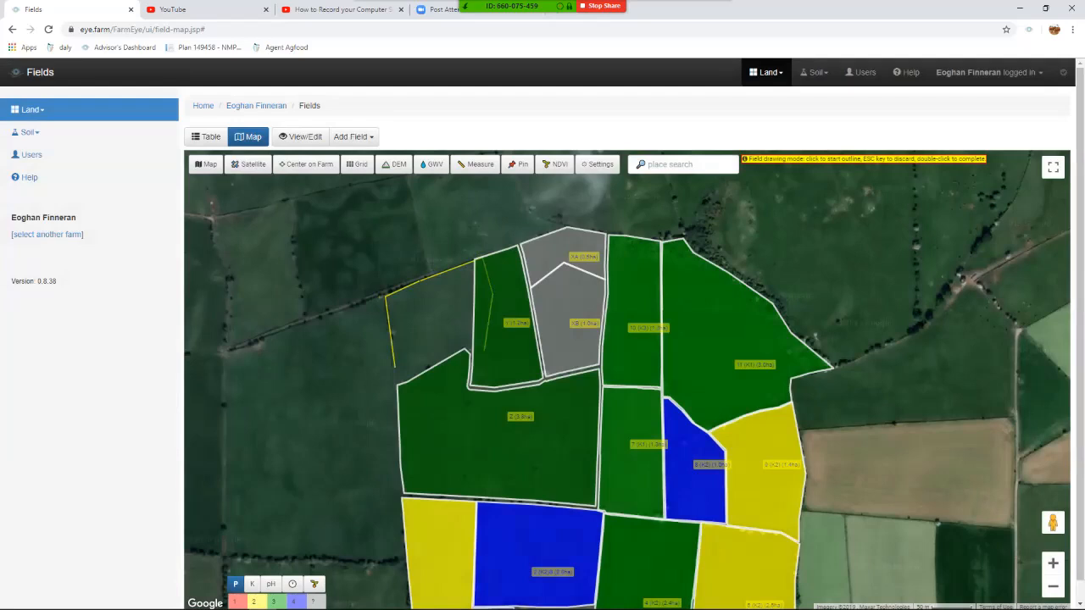
{"action": "left_click", "coordinate": [469, 361]}
{"action": "left_click", "coordinate": [414, 395]}
{"action": "double_click", "coordinate": [394, 381]}
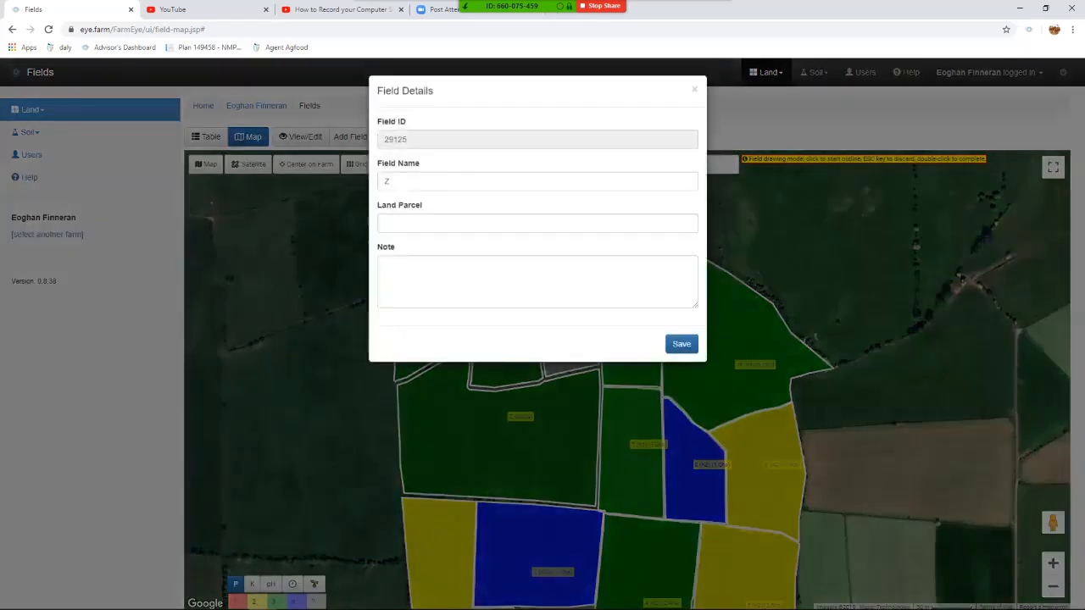
Name the new field west of Y as ZZ and save its details.
{"action": "left_click", "coordinate": [407, 182]}
{"action": "type", "text": "Z"}
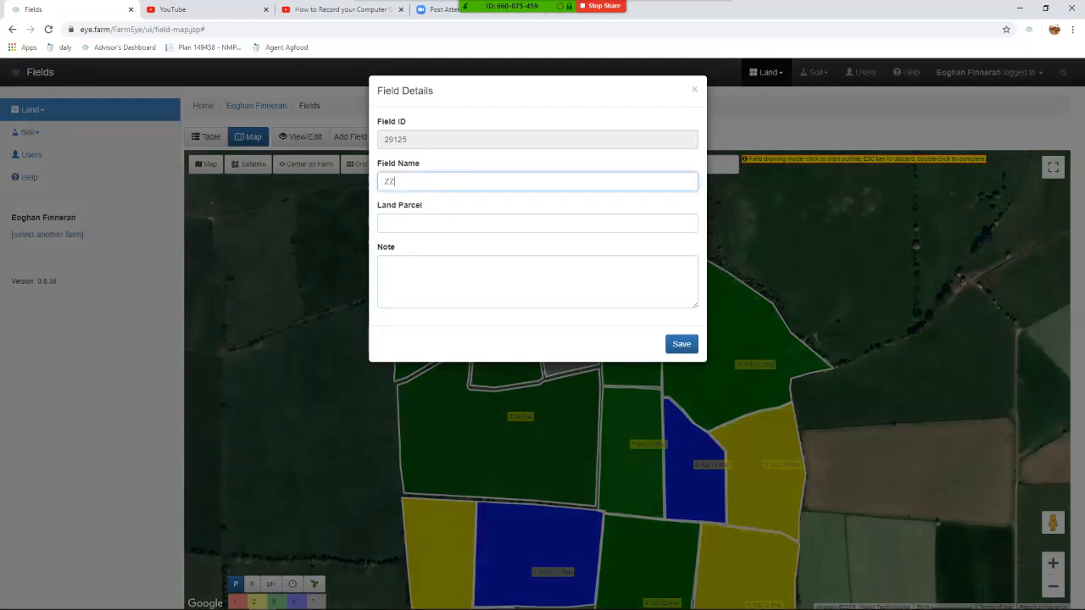
{"action": "left_click", "coordinate": [681, 345]}
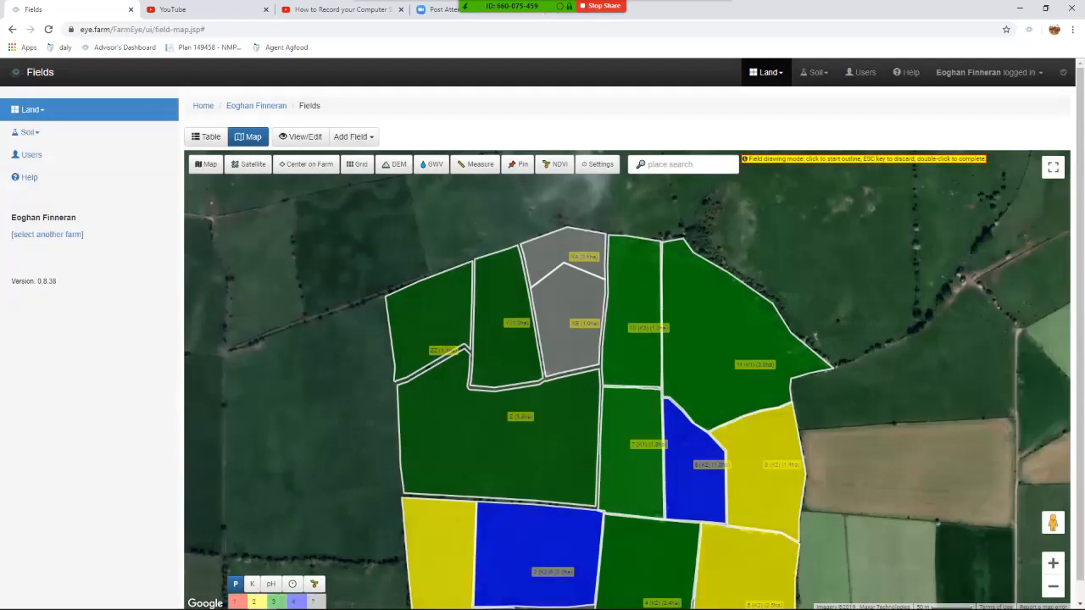
{"action": "scroll", "coordinate": [495, 292], "scroll_direction": "down", "scroll_amount": 2}
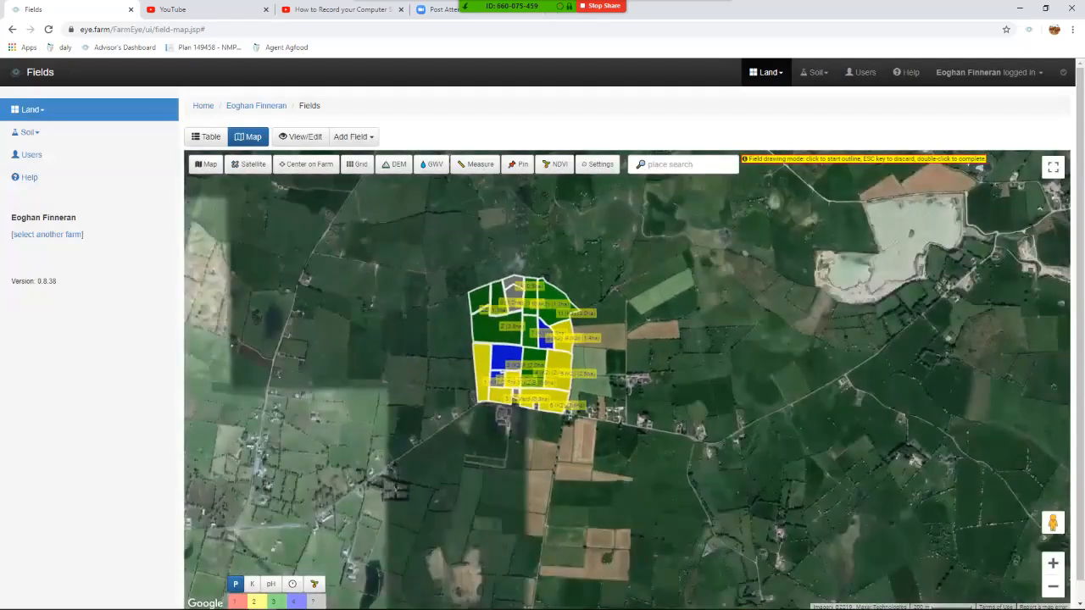
{"action": "scroll", "coordinate": [521, 335], "scroll_direction": "up", "scroll_amount": 1}
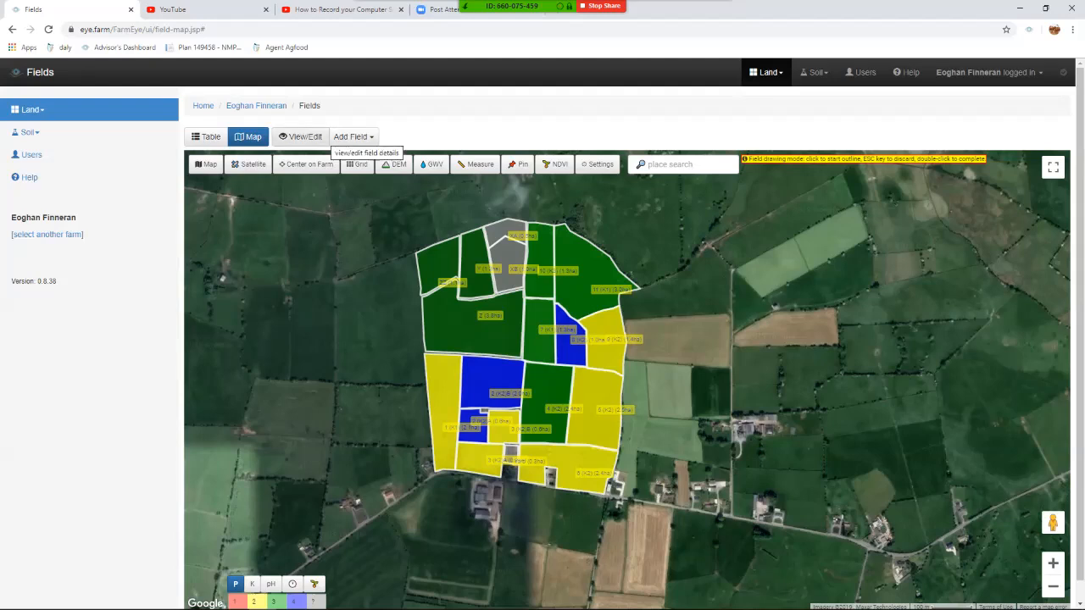
{"action": "left_click", "coordinate": [600, 6]}
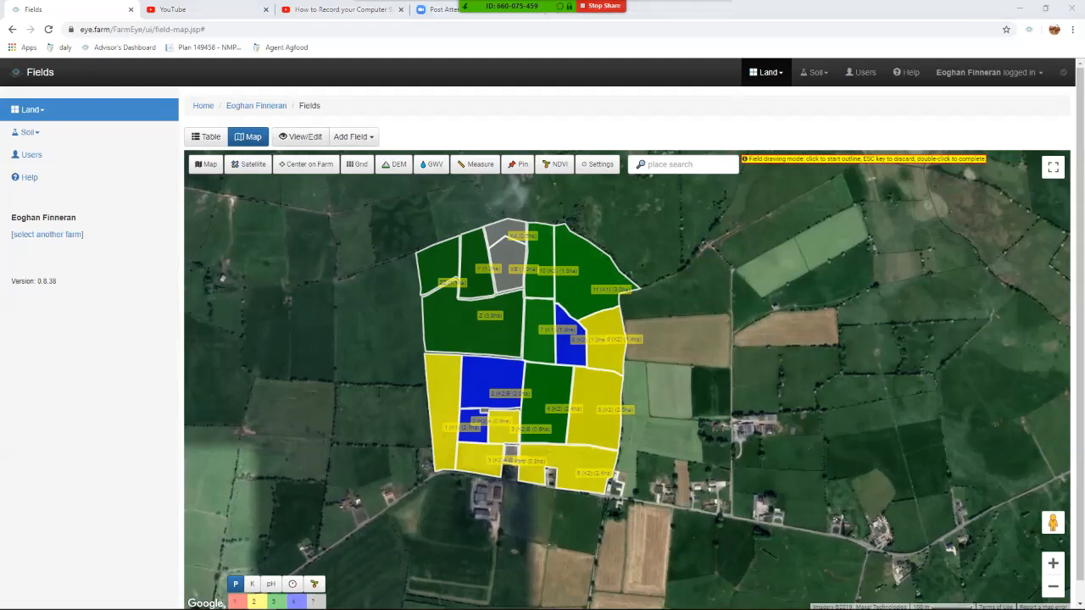